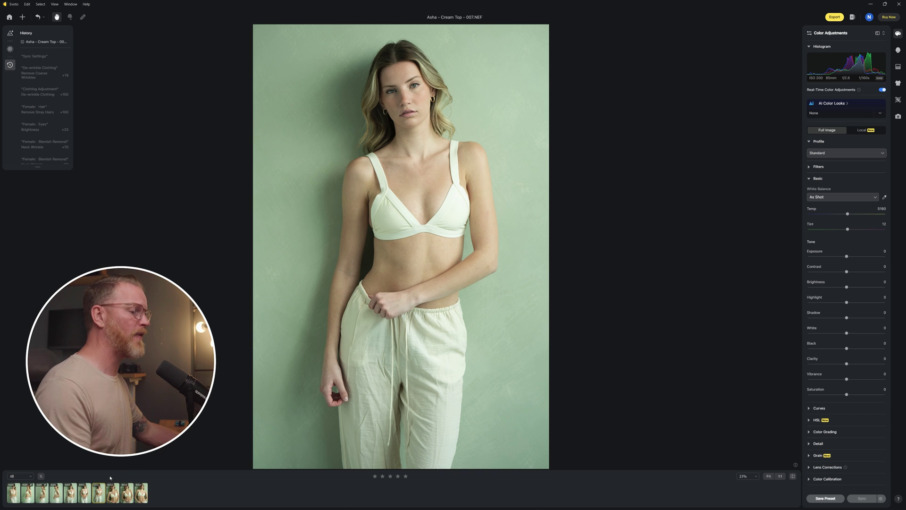
left_click(47, 493)
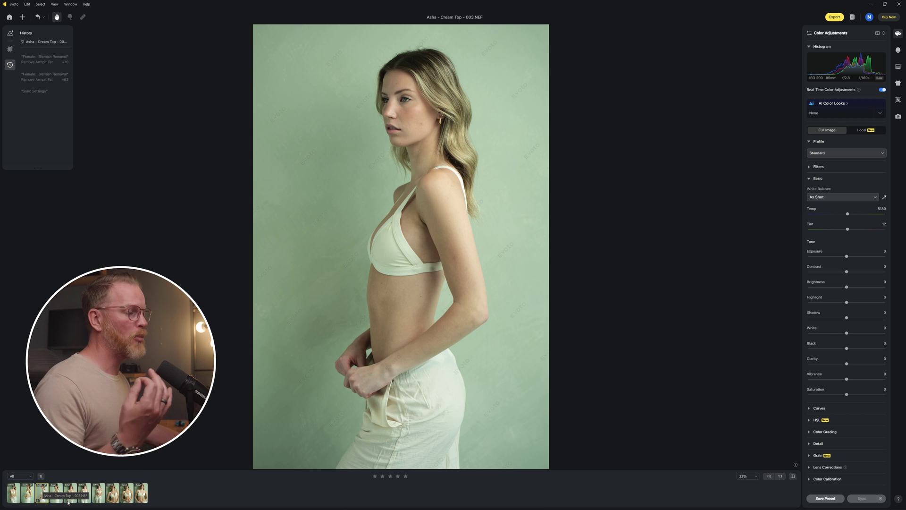
left_click(127, 494)
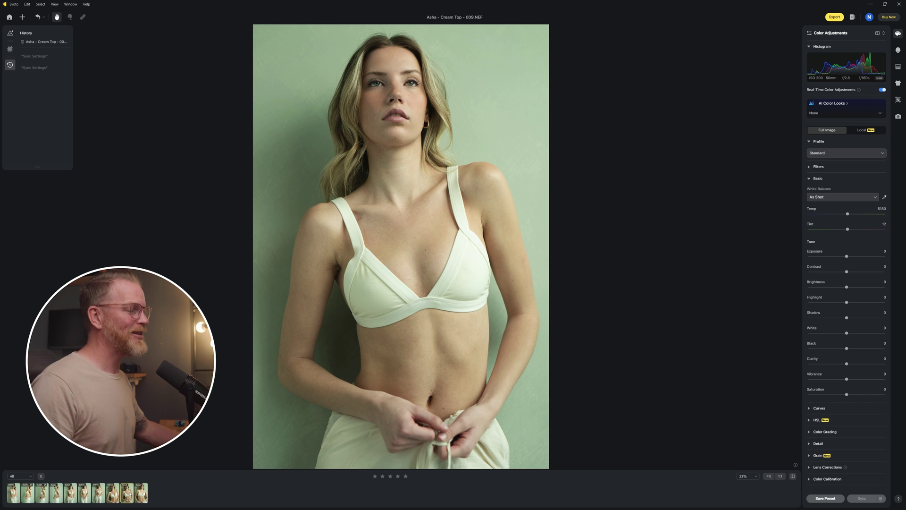
left_click(97, 491)
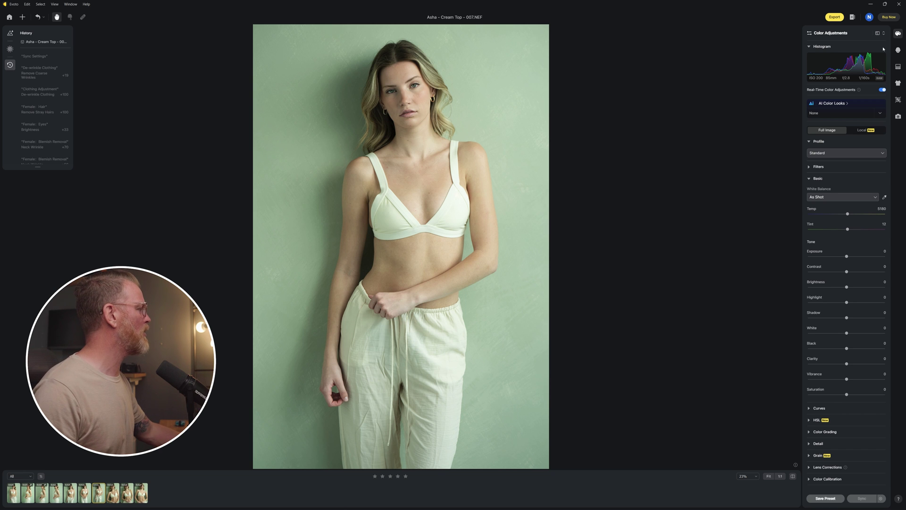
Set the tone curve's Darks to -8 and Highlights to 24, with Shadow at 11.
left_click(810, 408)
scroll(833, 415, "down", 2)
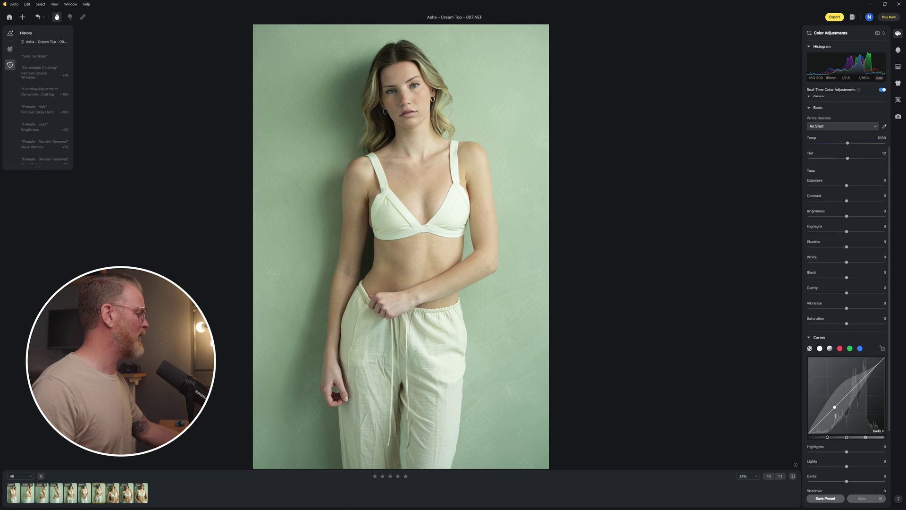
left_click_drag(831, 412, 831, 416)
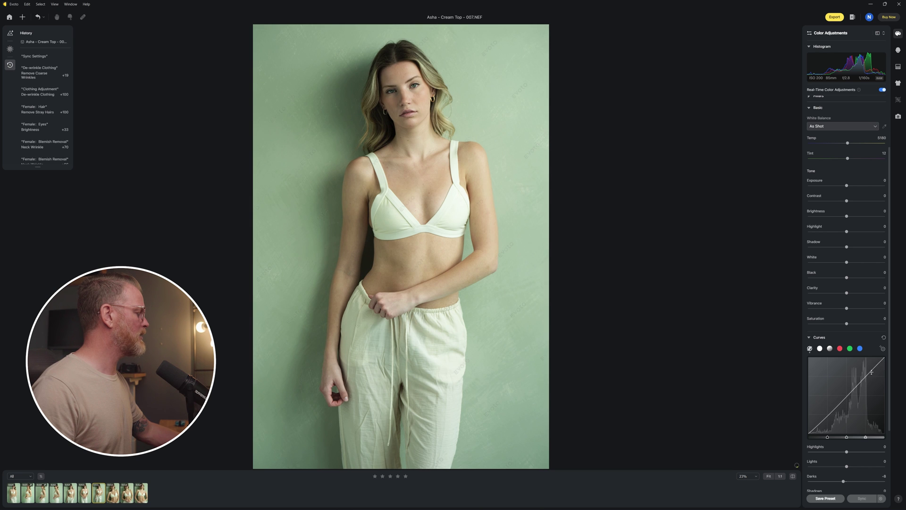
left_click_drag(868, 375, 869, 367)
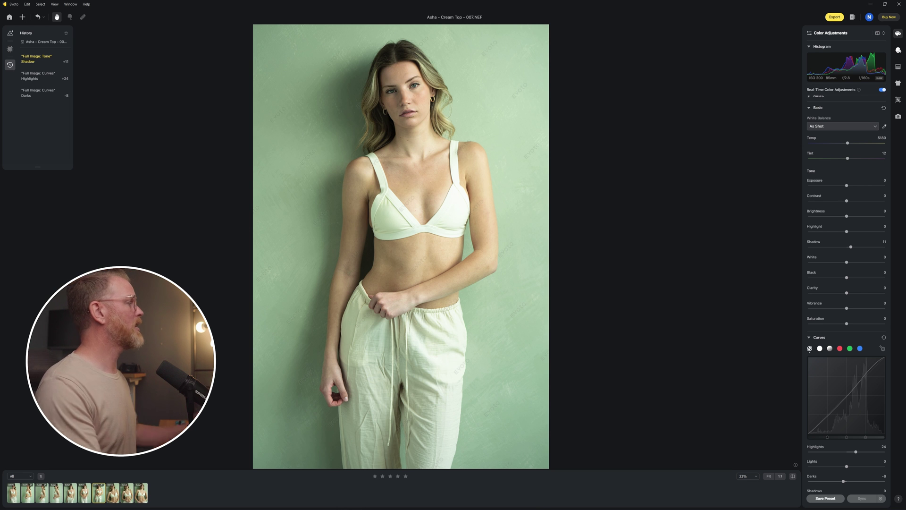
left_click(898, 49)
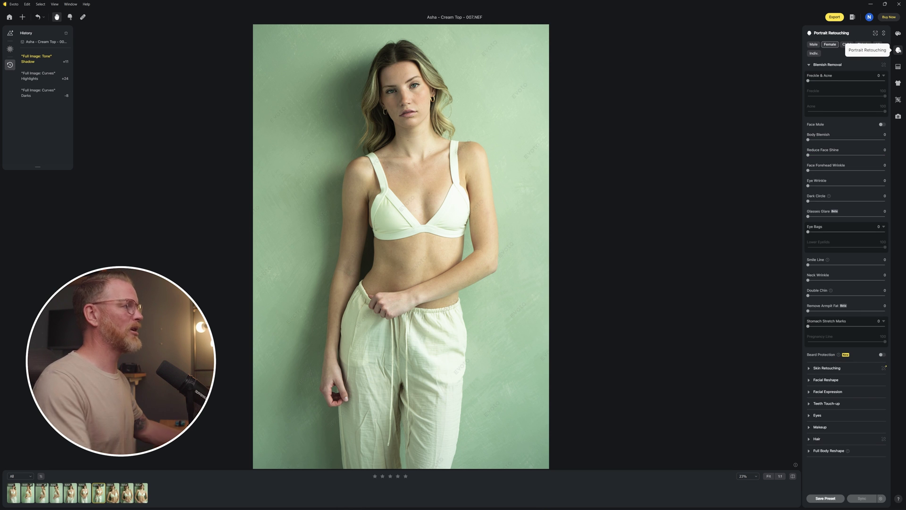
Set Freckle & Acne to 100, Freckle to 0 and Body Blemish to 49.
scroll(415, 74, "up", 5)
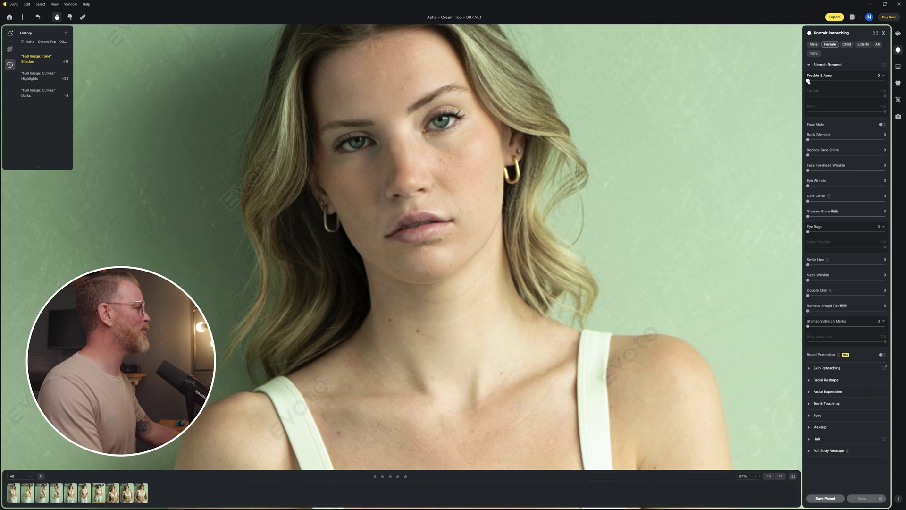
left_click_drag(809, 82, 889, 83)
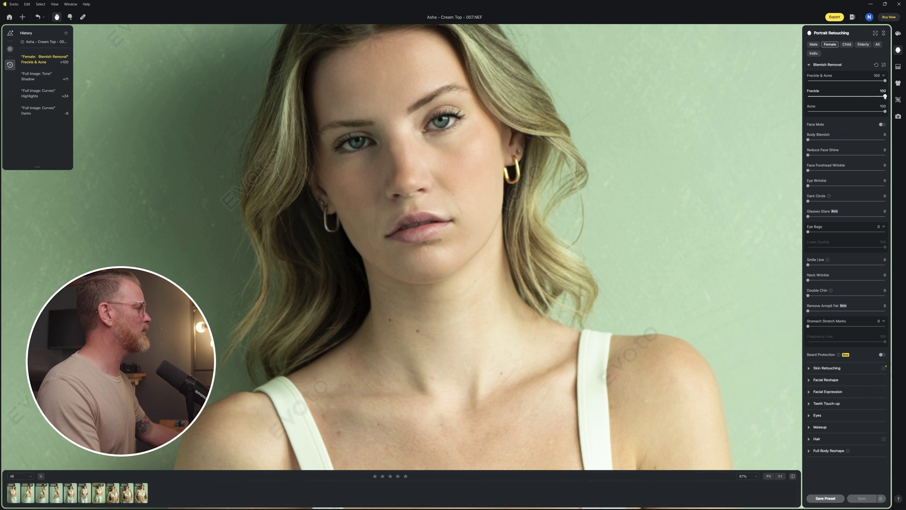
left_click_drag(885, 96, 793, 97)
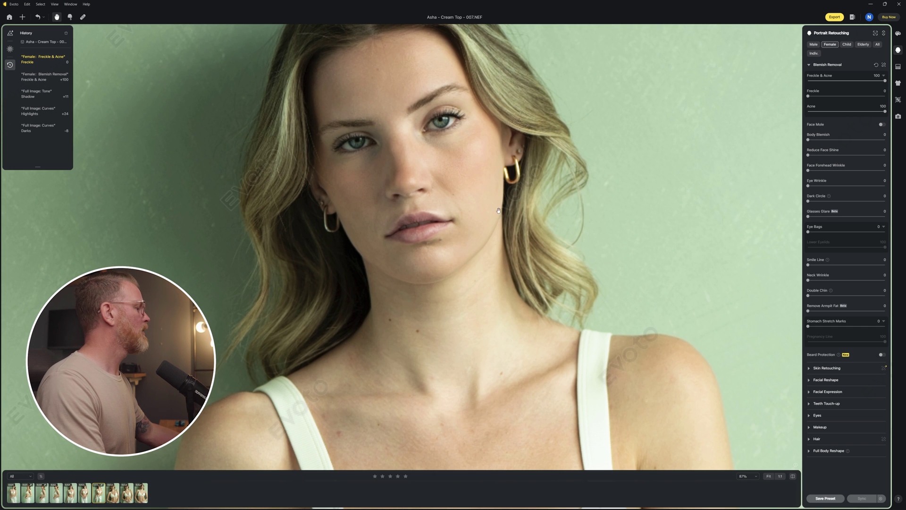
scroll(499, 211, "down", 10)
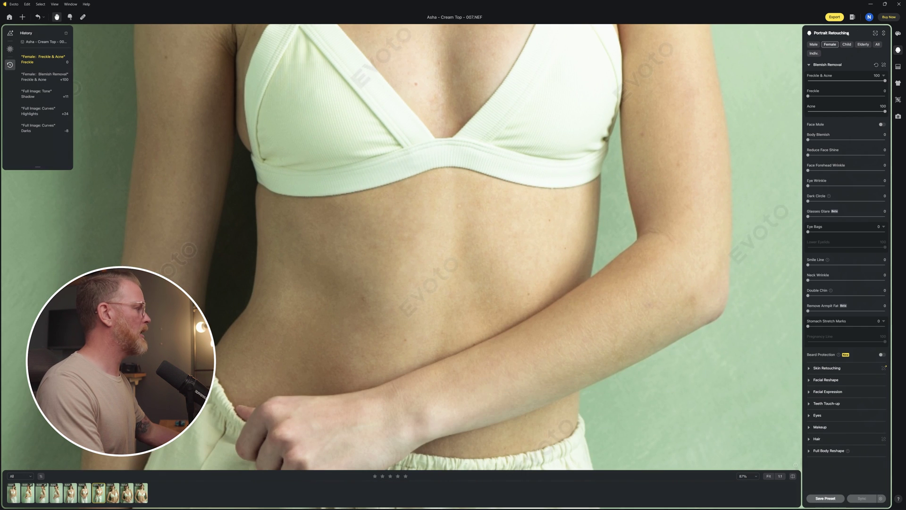
left_click_drag(809, 140, 847, 141)
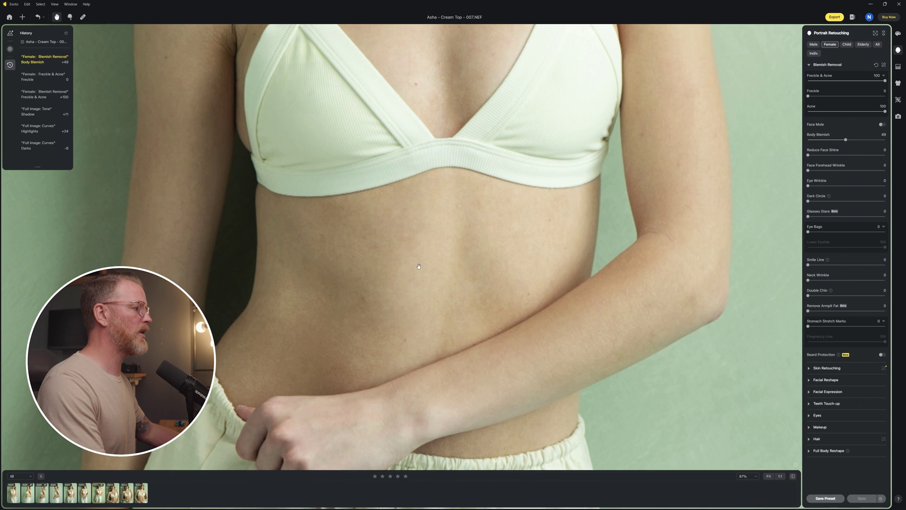
scroll(416, 221, "up", 7)
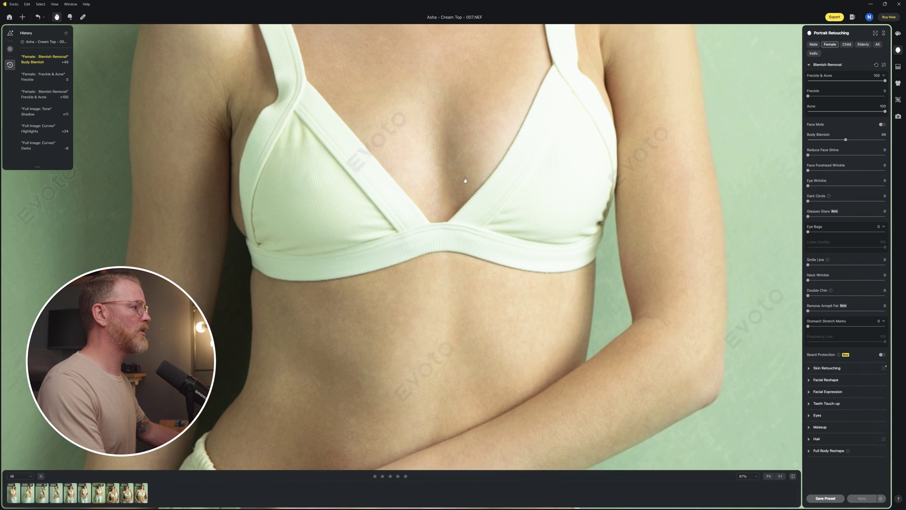
scroll(446, 232, "up", 5)
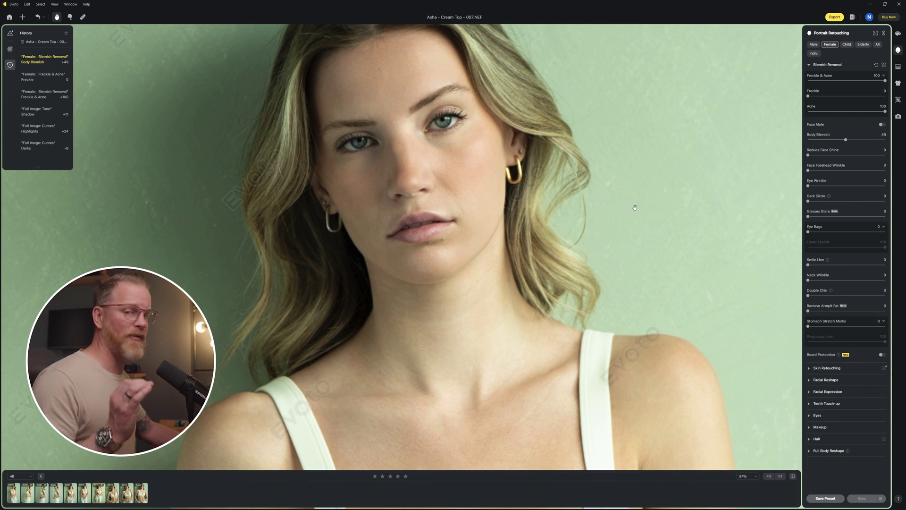
key("ctrl+0")
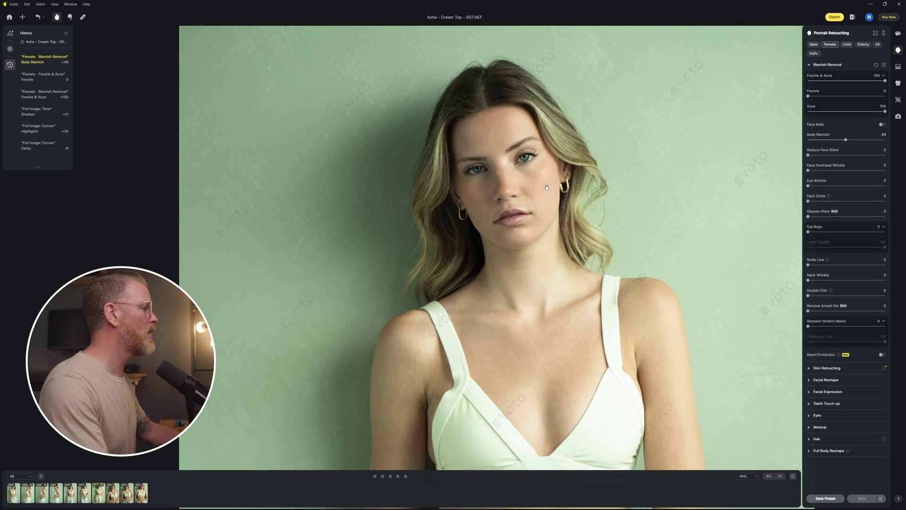
Set Dark Circle to 69, Eye Bags to 45, Smile Line to 61 and Neck Wrinkle to 87.
scroll(476, 196, "up", 5)
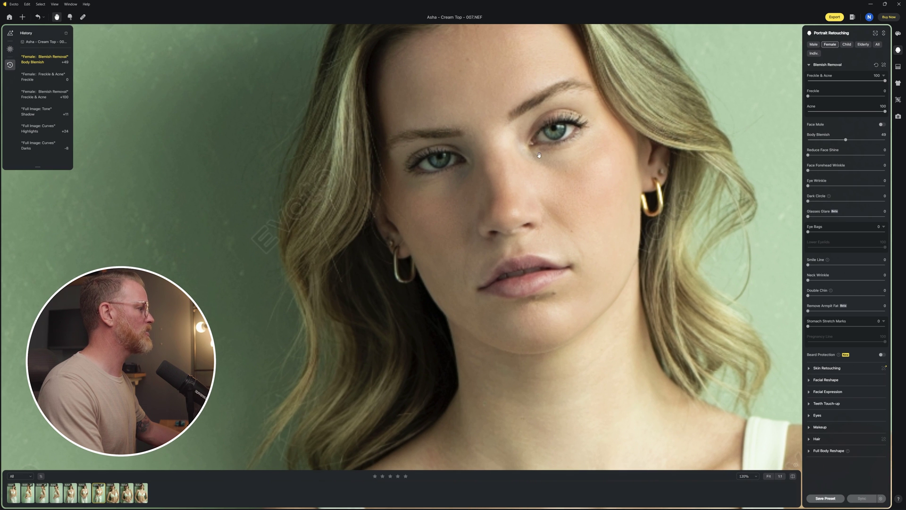
left_click_drag(808, 201, 855, 202)
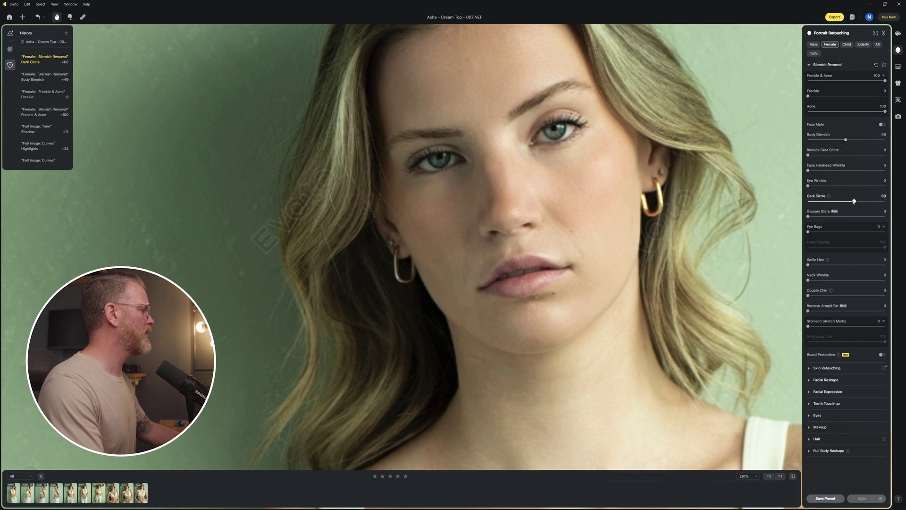
left_click_drag(855, 201, 861, 201)
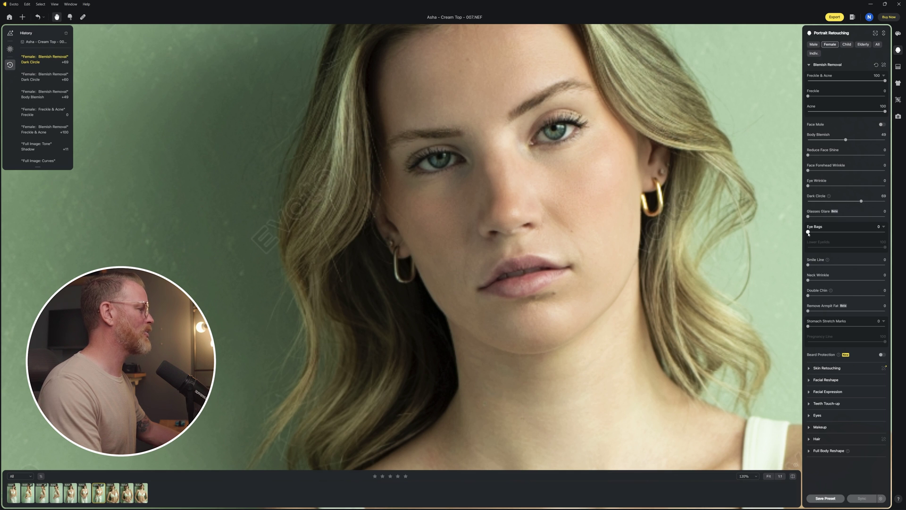
left_click_drag(808, 233, 838, 232)
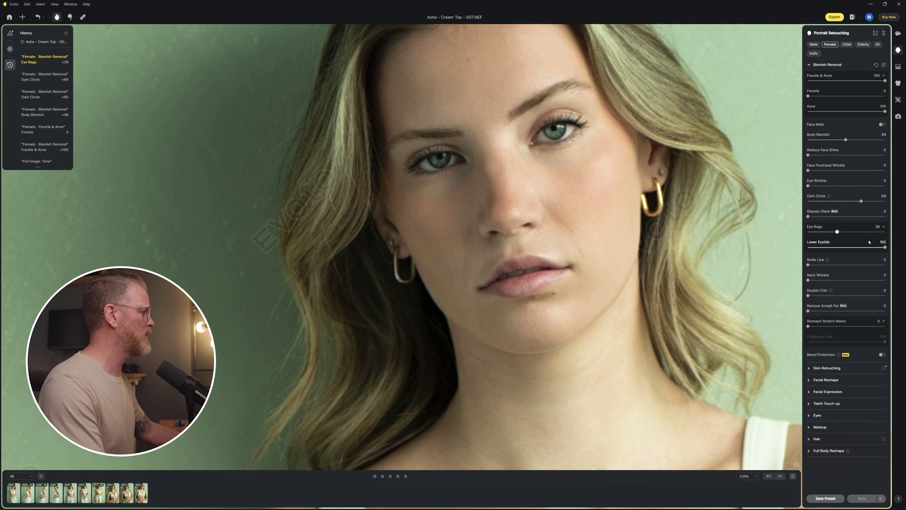
left_click_drag(837, 232, 843, 232)
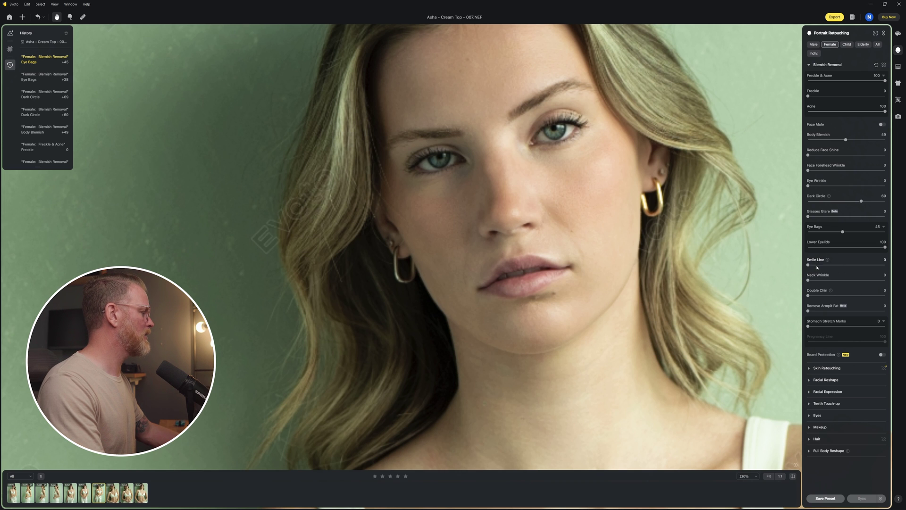
left_click_drag(812, 265, 855, 265)
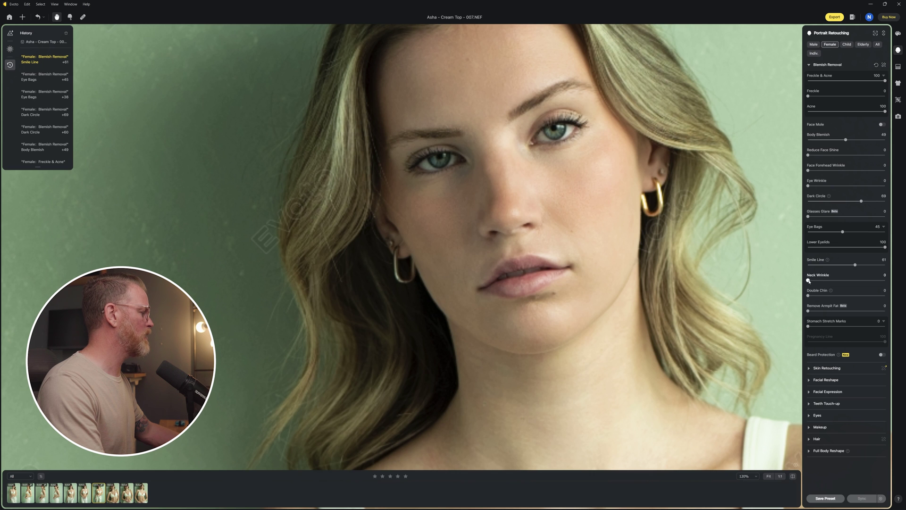
left_click_drag(809, 280, 875, 283)
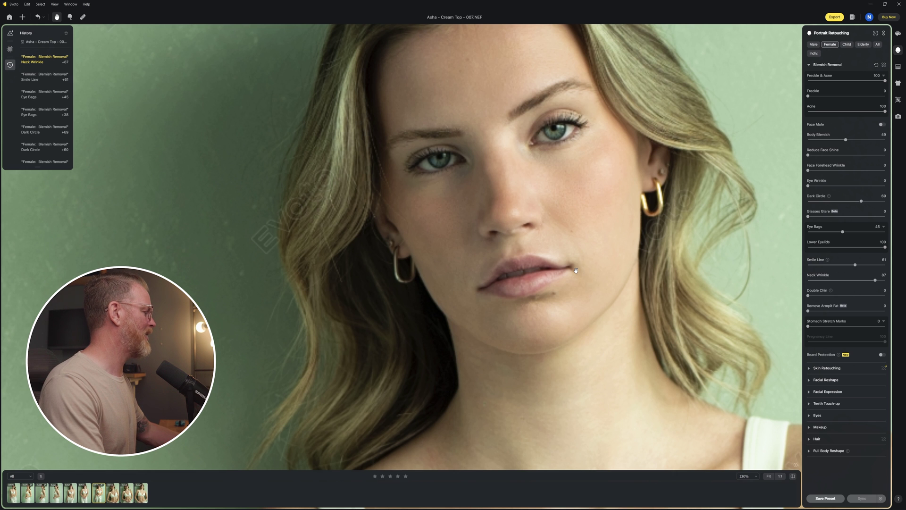
left_click_drag(574, 272, 550, 246)
scroll(532, 181, "down", 3)
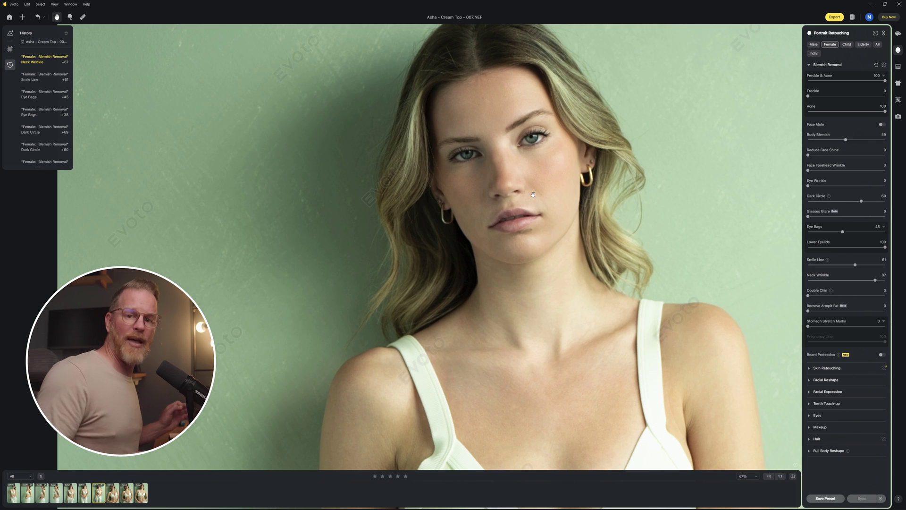
Raise Neck Wrinkle to 90 and apply Remove Armpit Fat at 88 on the portrait.
left_click_drag(539, 233, 537, 224)
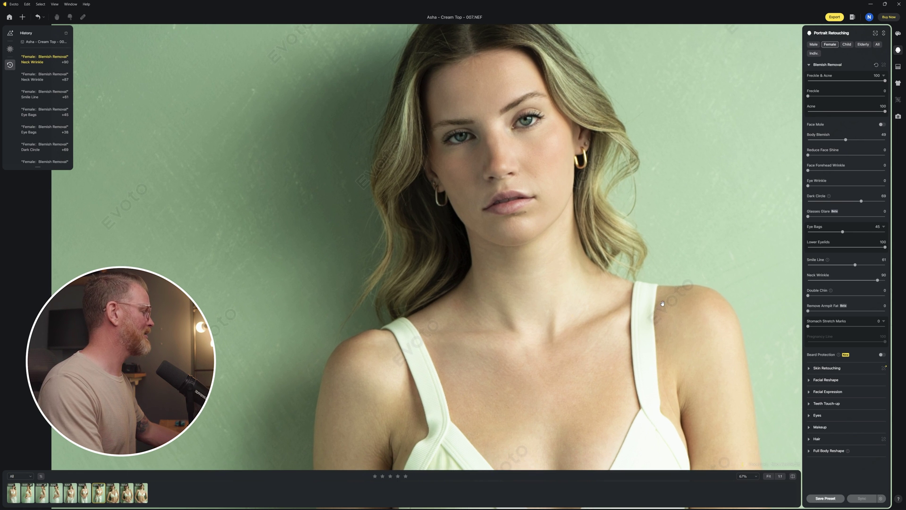
left_click_drag(663, 304, 656, 266)
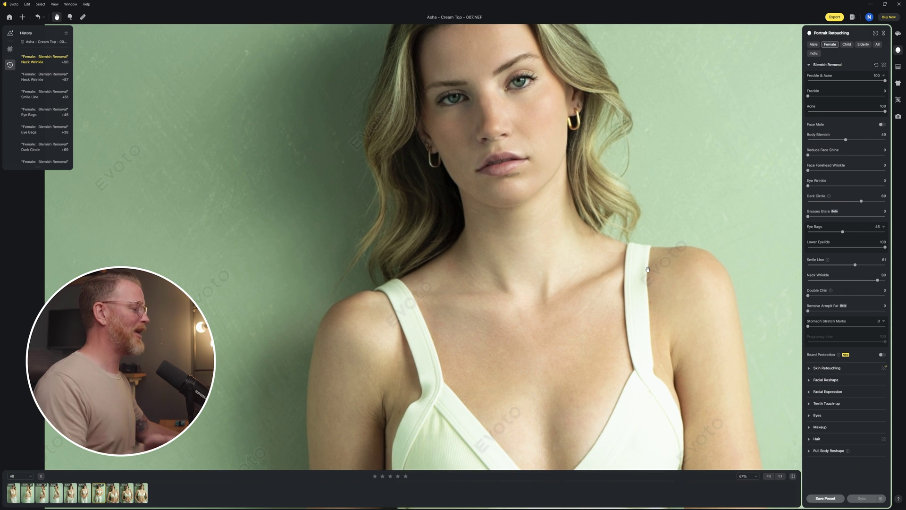
left_click_drag(604, 336, 592, 283)
scroll(593, 283, "down", 3)
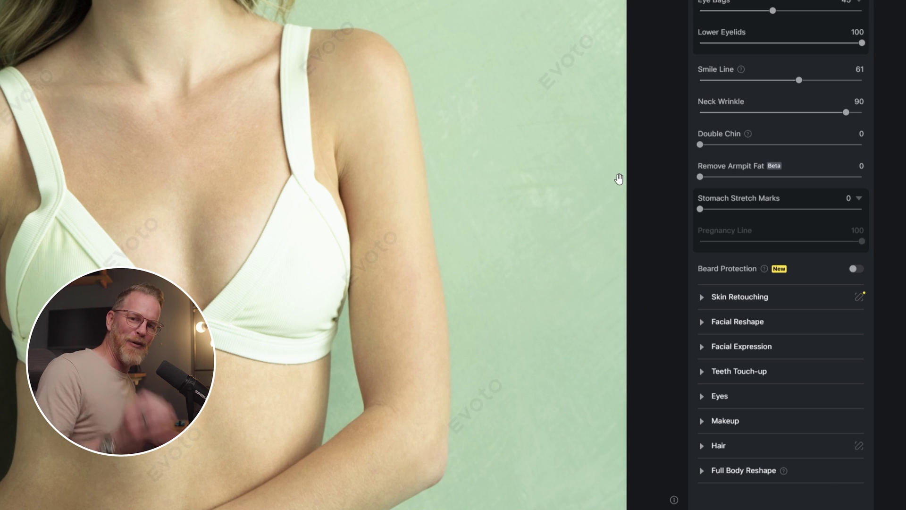
left_click_drag(700, 177, 843, 183)
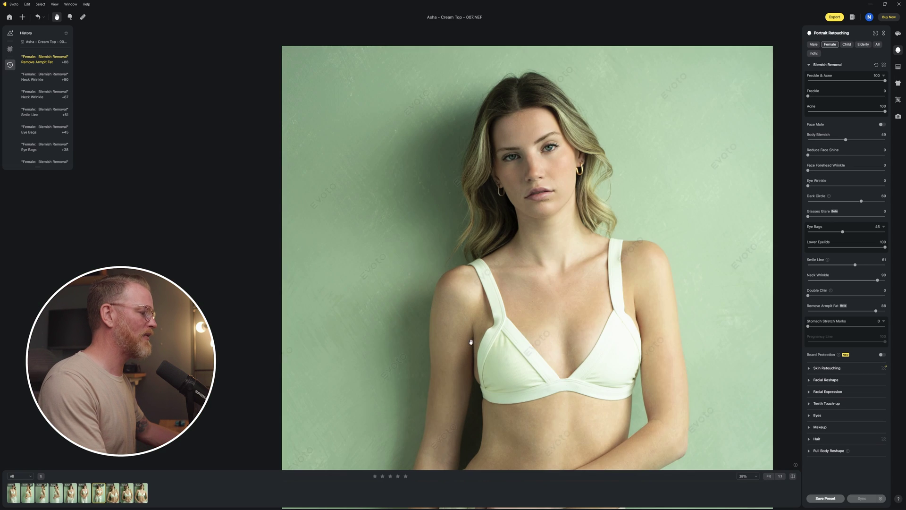
scroll(441, 342, "up", 3)
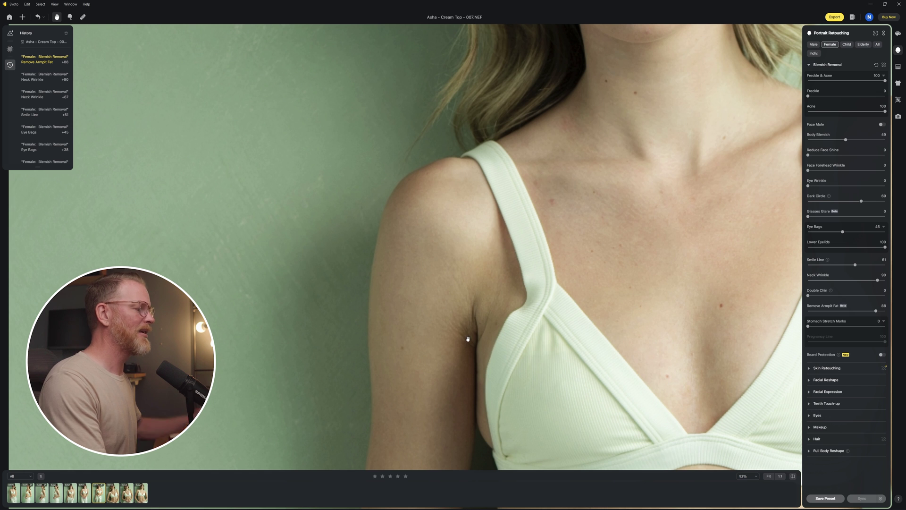
scroll(508, 302, "up", 1)
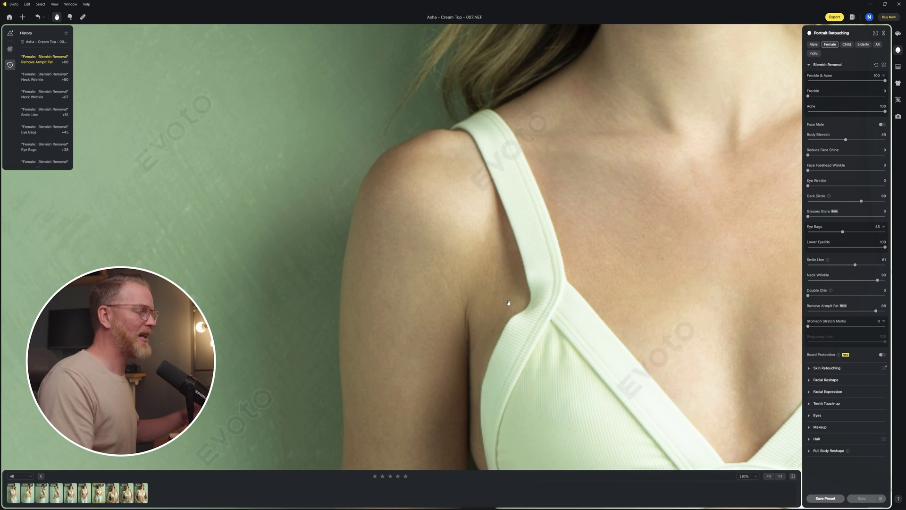
scroll(509, 303, "down", 1)
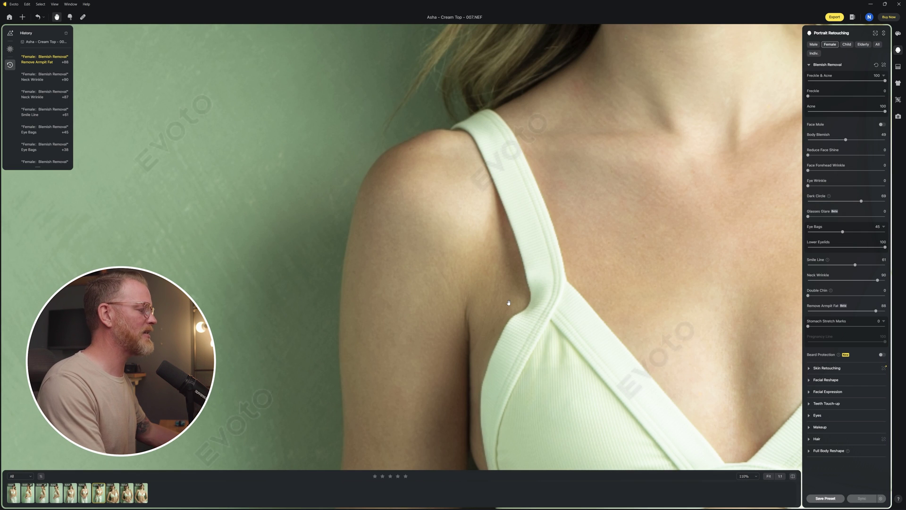
scroll(575, 311, "down", 3)
left_click_drag(575, 311, 561, 293)
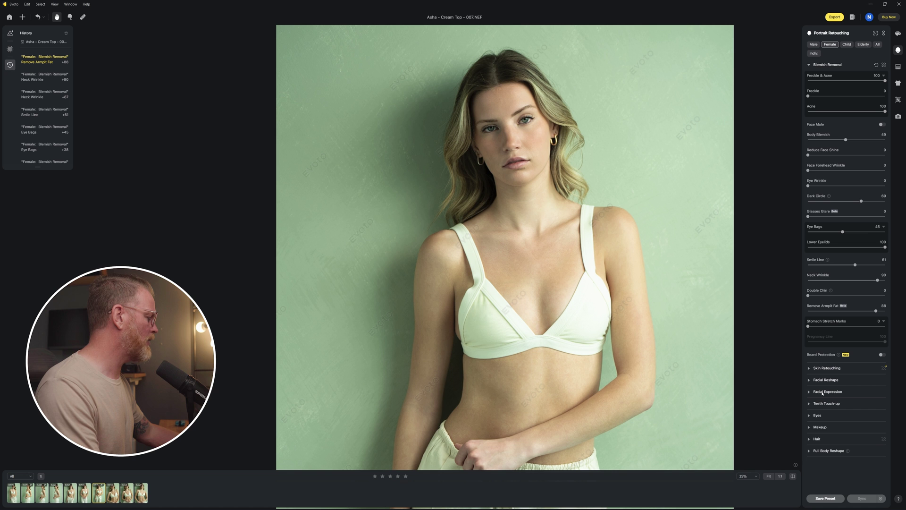
Set the Eyes Brightness to 33.
left_click(810, 415)
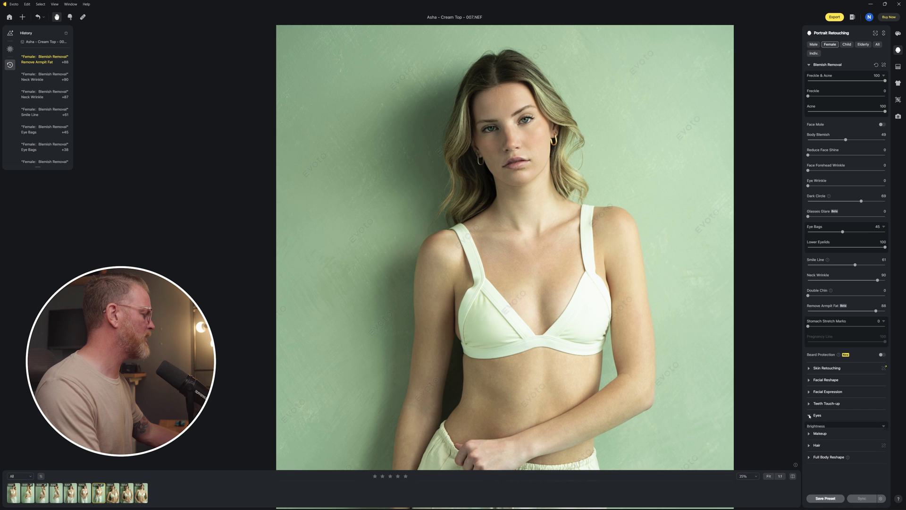
scroll(779, 420, "down", 3)
scroll(621, 265, "up", 5)
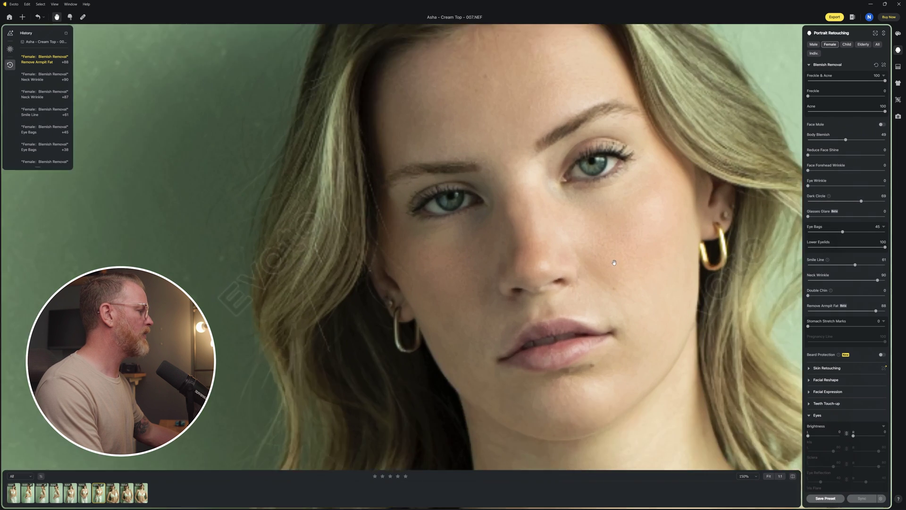
scroll(663, 341, "down", 2)
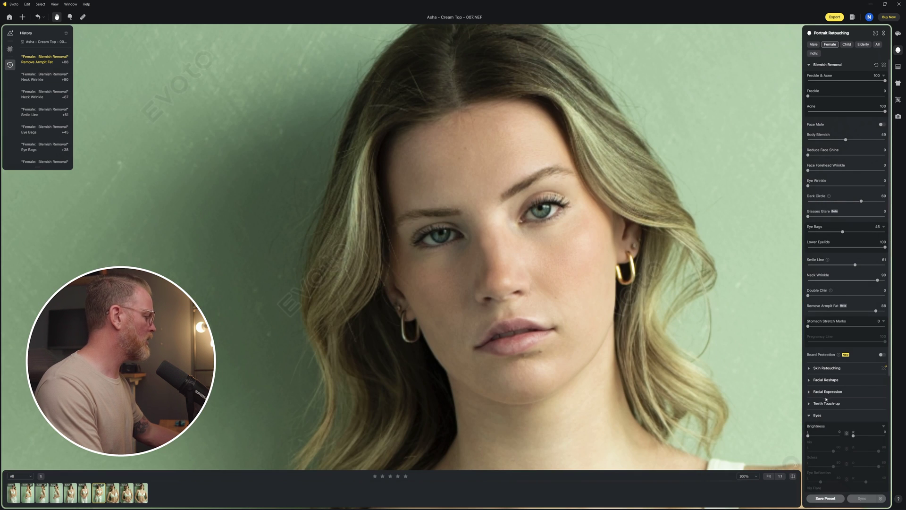
left_click_drag(808, 436, 820, 438)
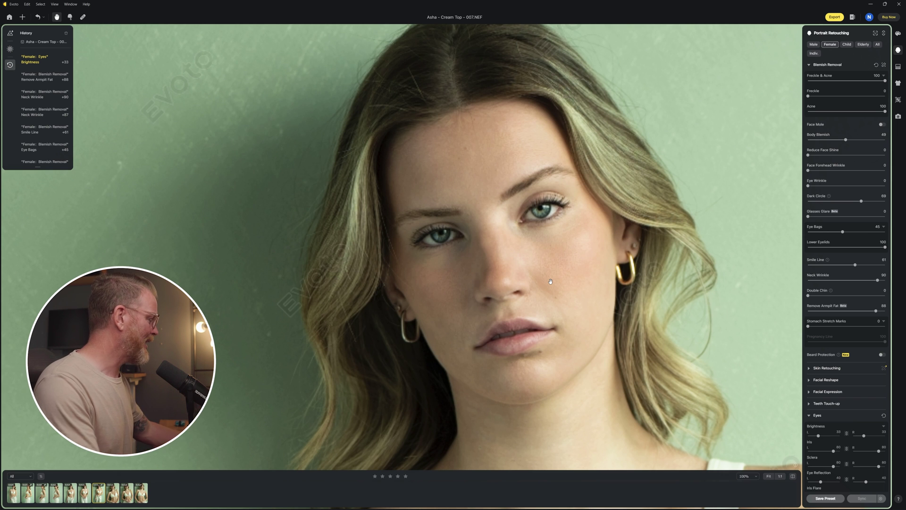
Smooth the face skin with Dodge & Burn, settling at 53.
scroll(876, 381, "down", 2)
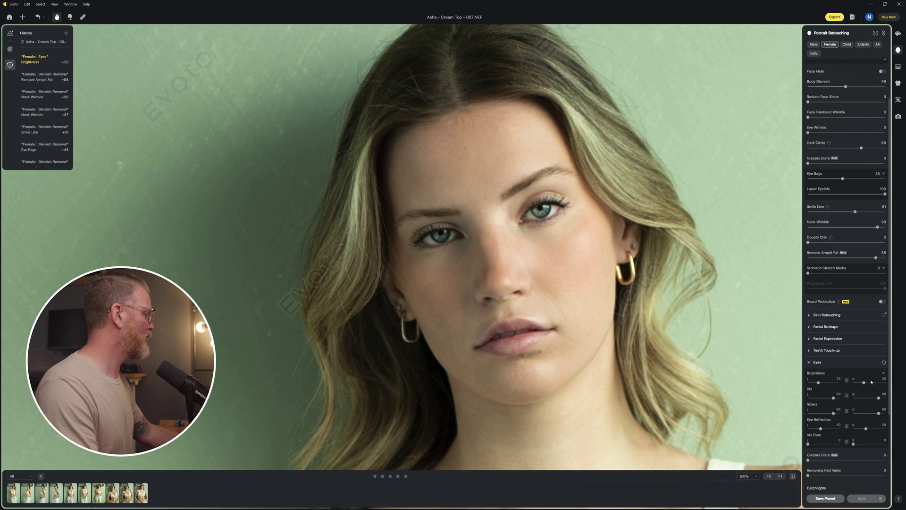
left_click(810, 315)
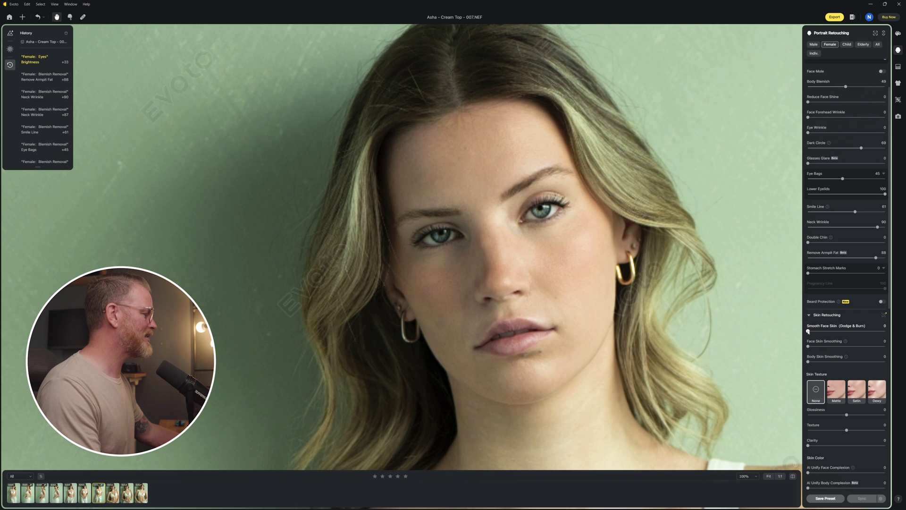
left_click_drag(809, 331, 842, 332)
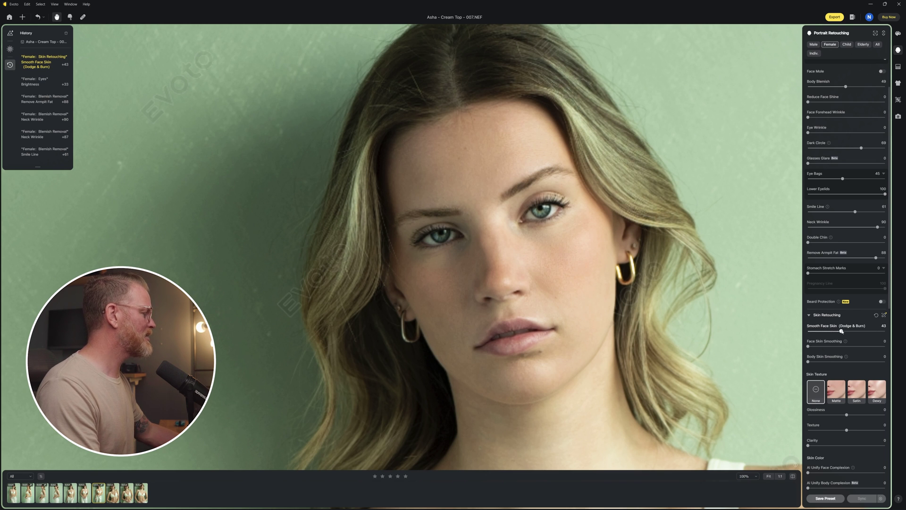
left_click_drag(842, 331, 849, 332)
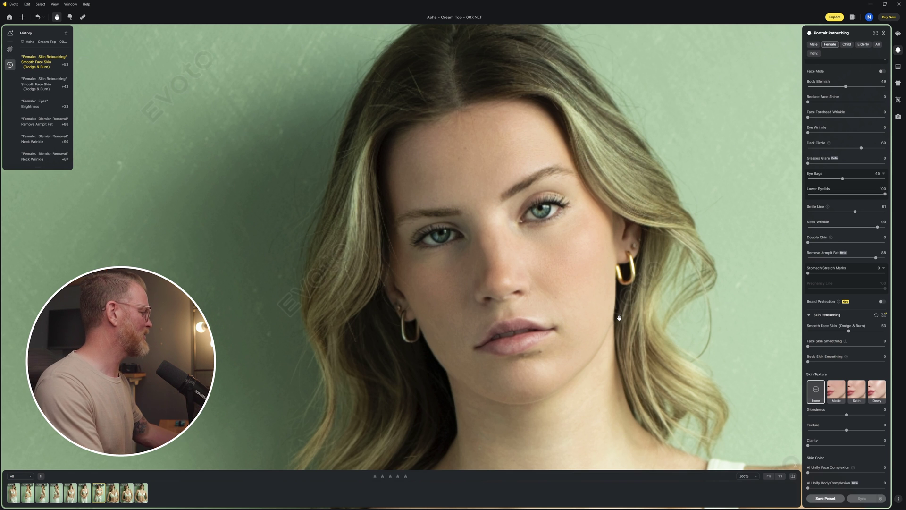
scroll(836, 434, "down", 5)
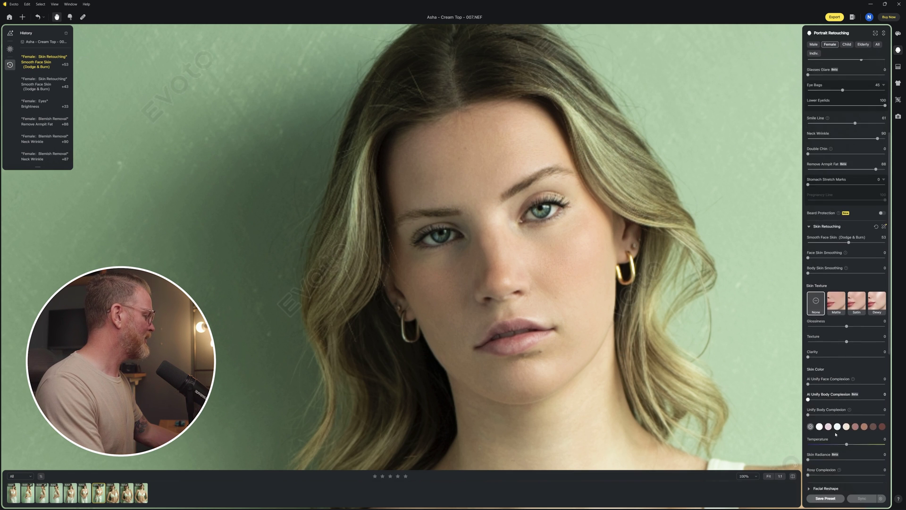
scroll(836, 434, "down", 6)
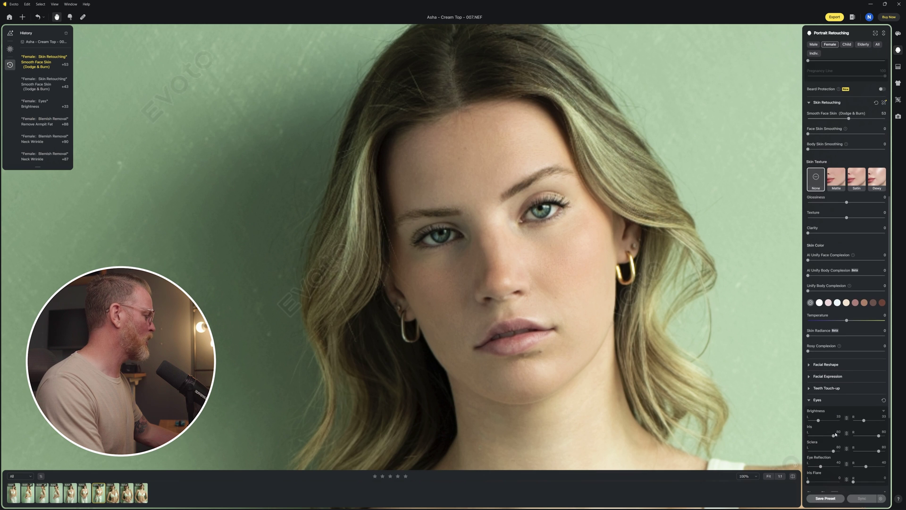
scroll(836, 434, "down", 1)
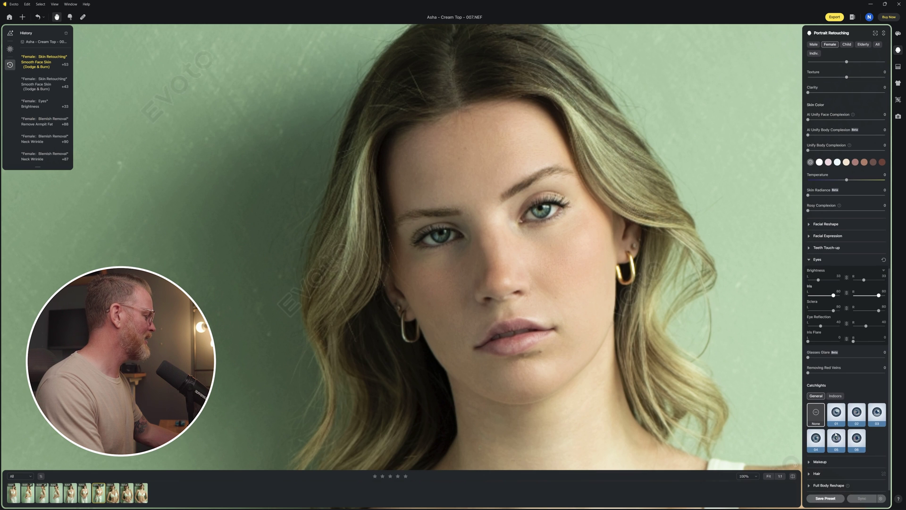
left_click(810, 474)
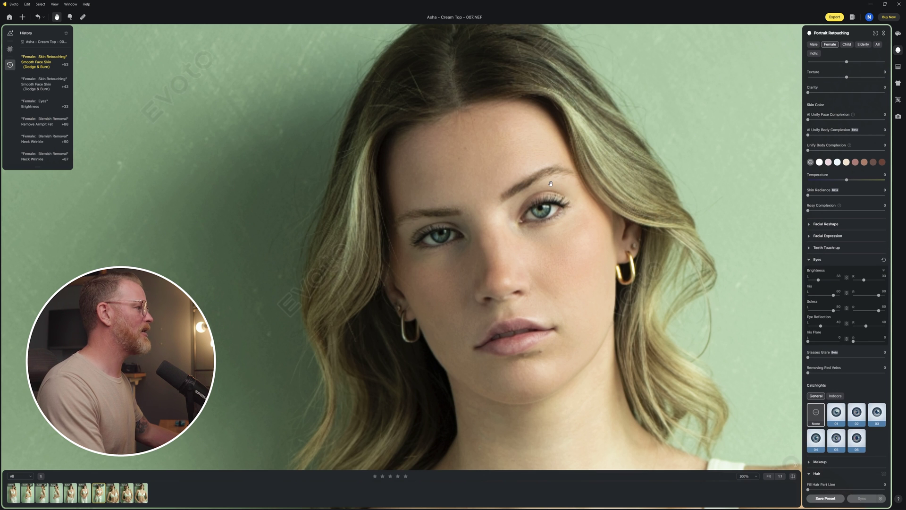
Apply Remove Stray Hairs at 100 and review the whole head in view.
left_click_drag(446, 26, 425, 100)
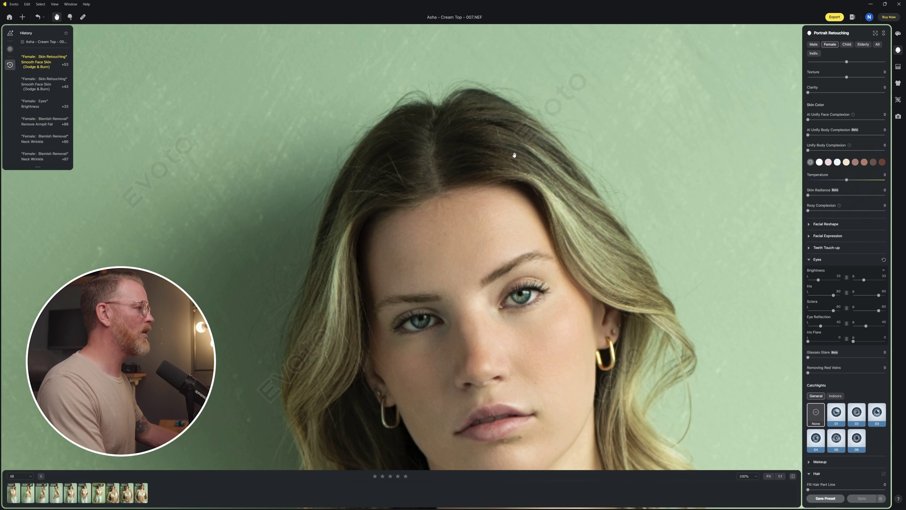
scroll(562, 320, "down", 3)
left_click_drag(567, 352, 556, 301)
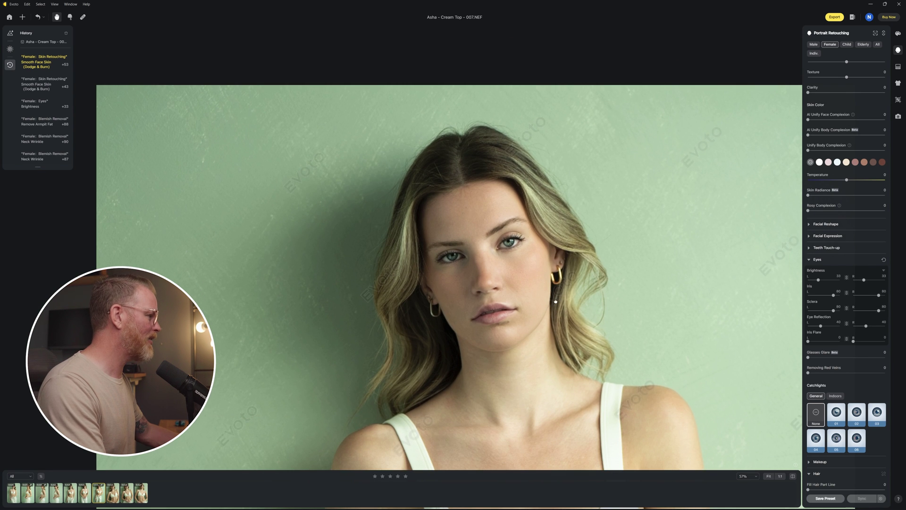
scroll(874, 453, "down", 3)
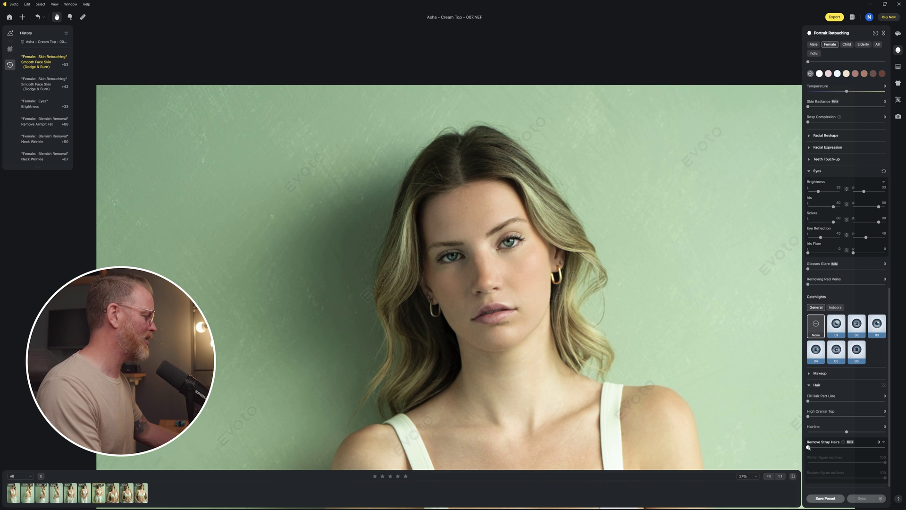
left_click_drag(809, 448, 885, 447)
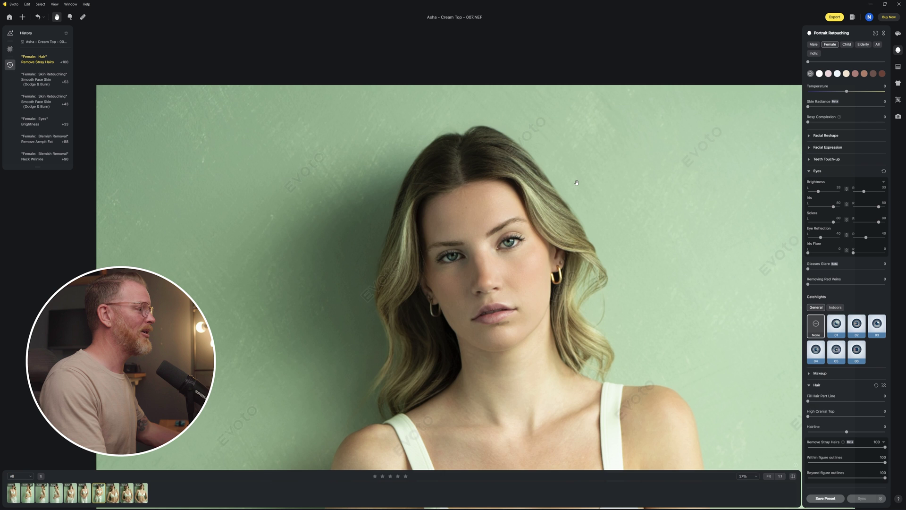
scroll(467, 192, "up", 3)
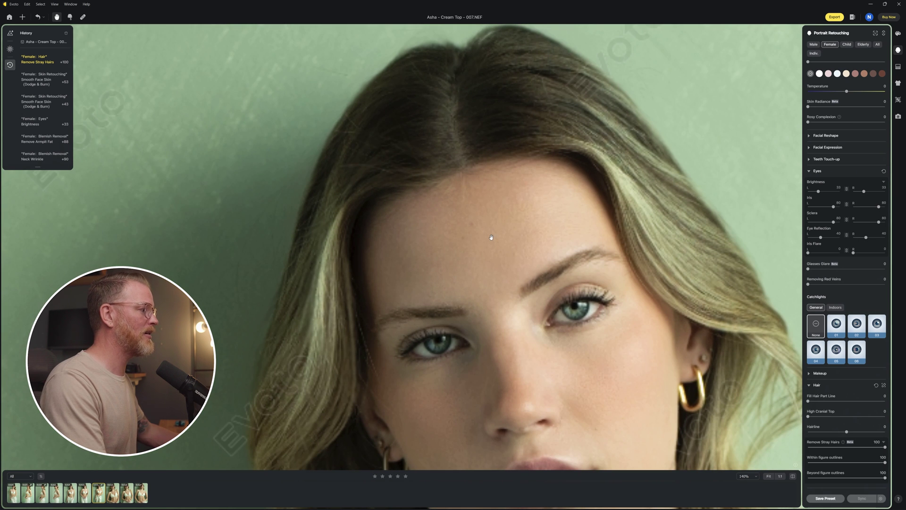
scroll(491, 237, "down", 3)
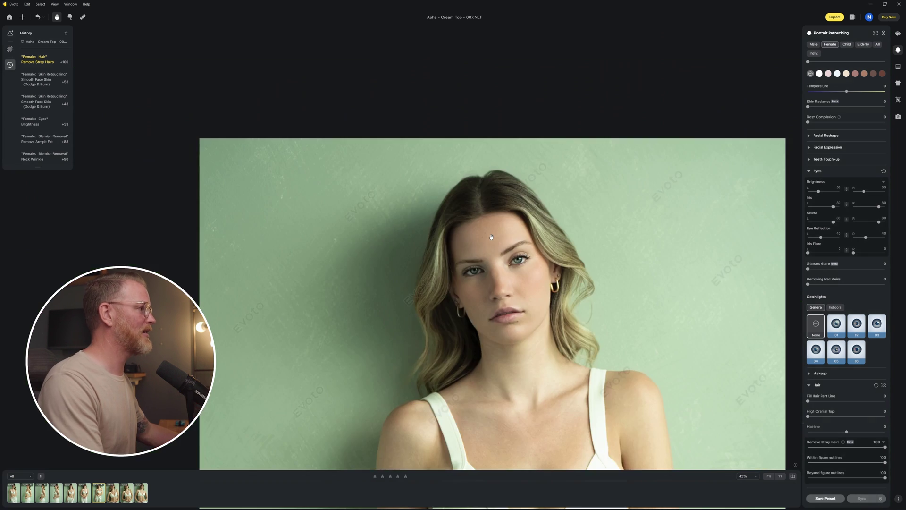
scroll(491, 237, "down", 3)
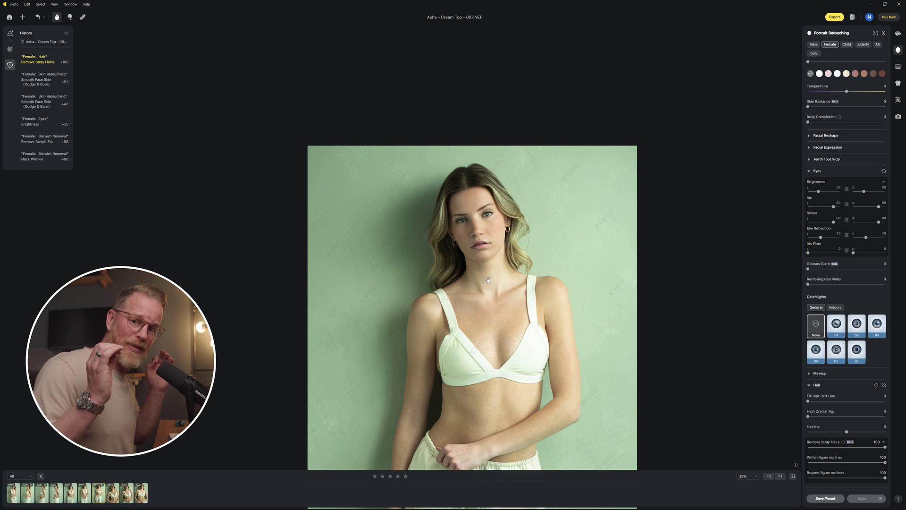
left_click_drag(489, 280, 464, 218)
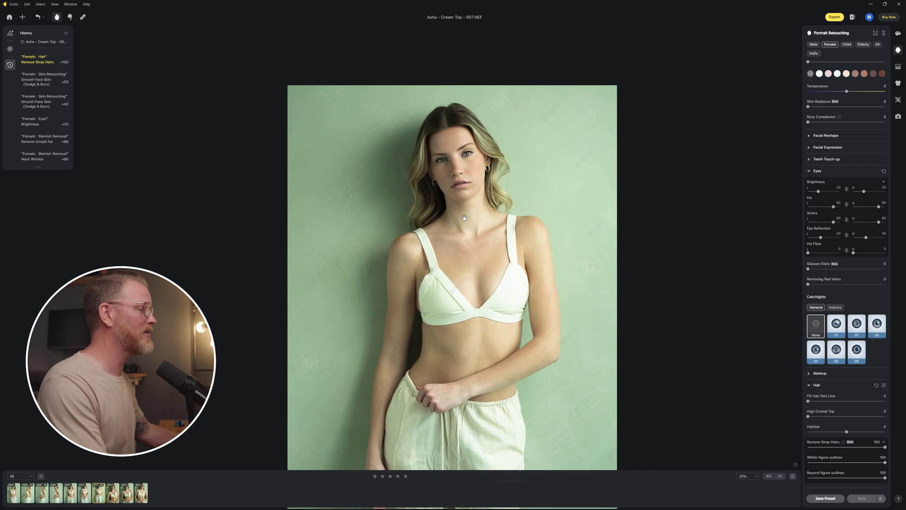
scroll(470, 272, "down", 1)
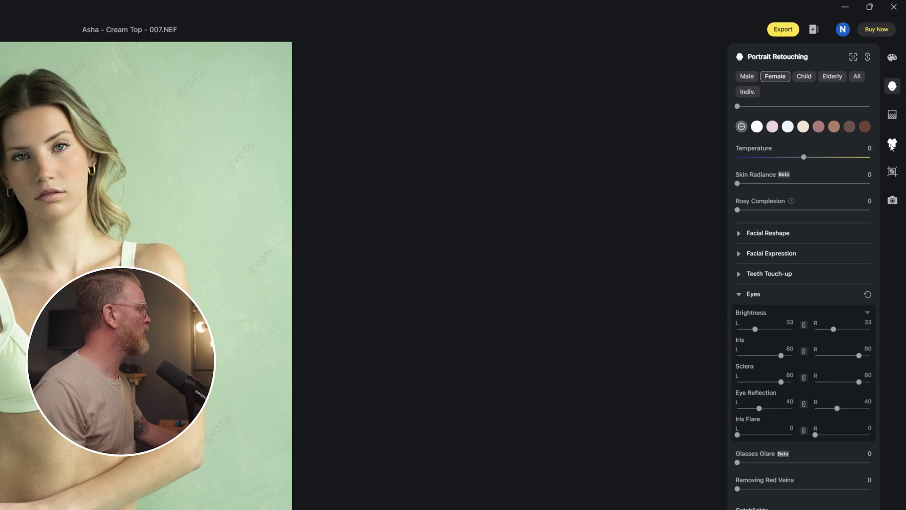
left_click(898, 85)
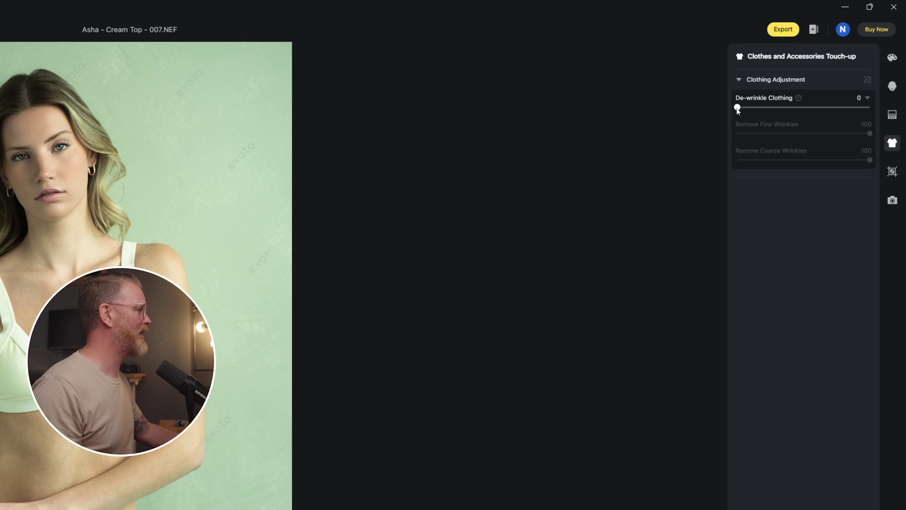
De-wrinkle the trousers at 100, lowering Remove Coarse Wrinkles to 20.
left_click_drag(737, 107, 878, 117)
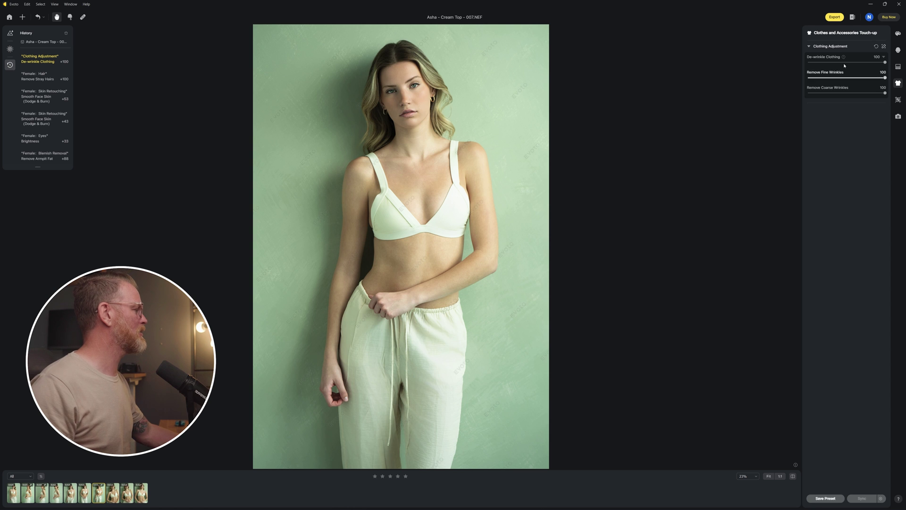
left_click_drag(886, 94, 823, 93)
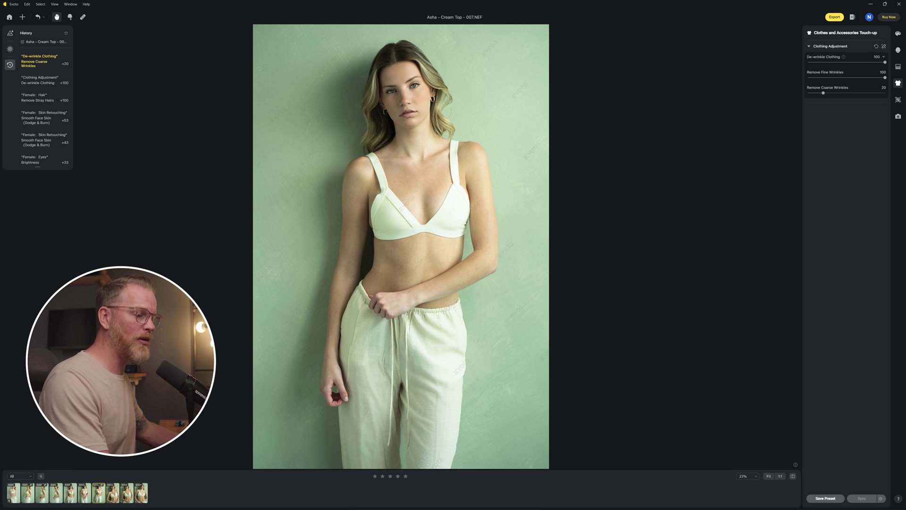
left_click(13, 493, "shift")
Select the remaining filmstrip photos and sync 007.NEF's edits to them.
left_click(112, 493, "shift")
left_click(126, 493, "shift")
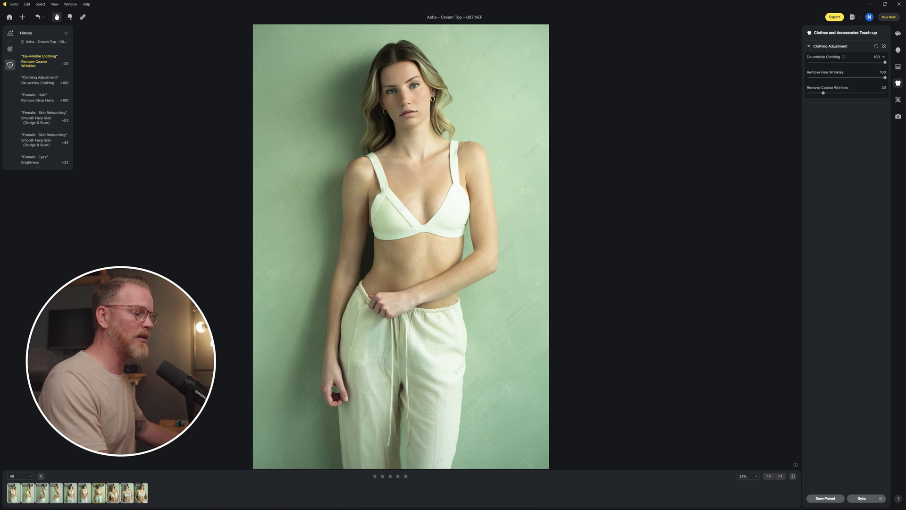
left_click(141, 494, "shift")
left_click(862, 499)
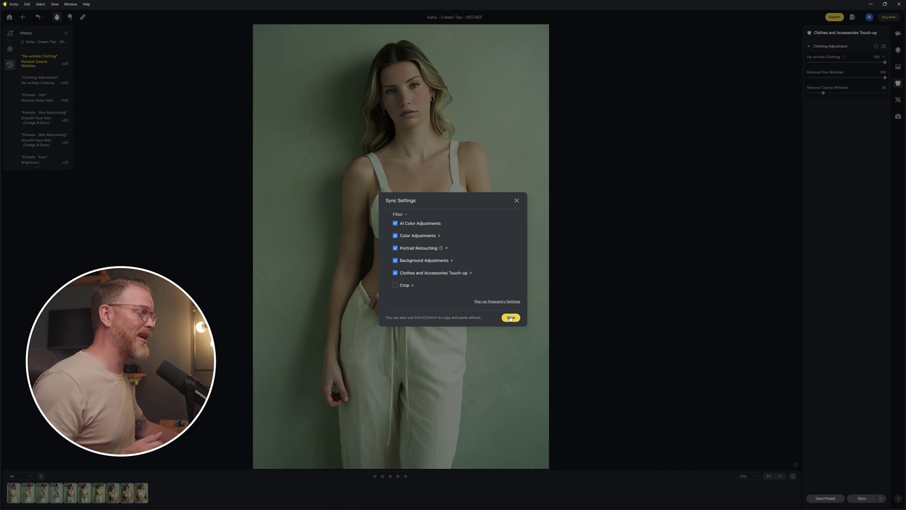
left_click(510, 318)
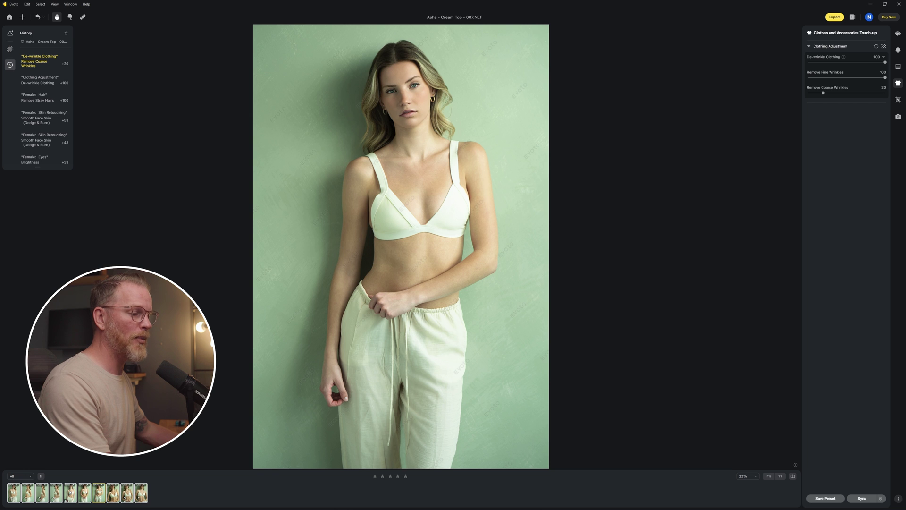
left_click(69, 493)
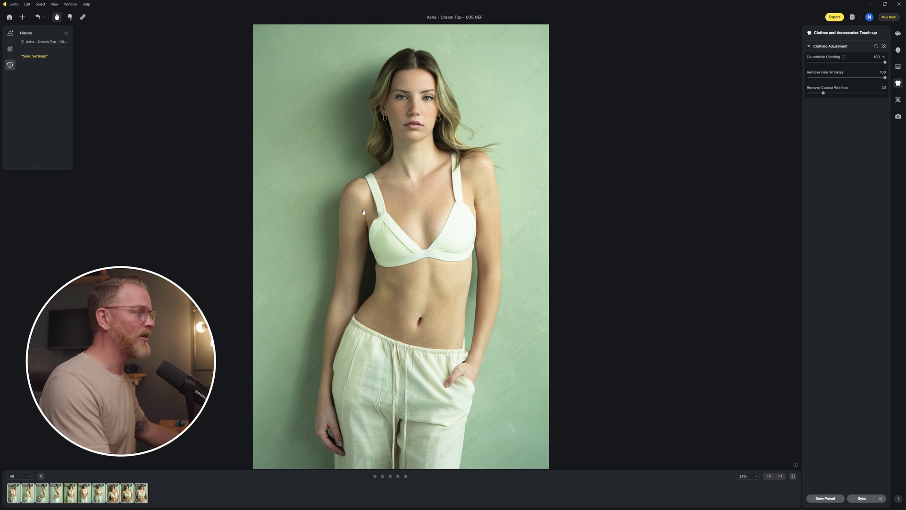
Step through 004.NEF, 009.NEF and 006.NEF, zooming in to inspect the synced edits.
key("Left")
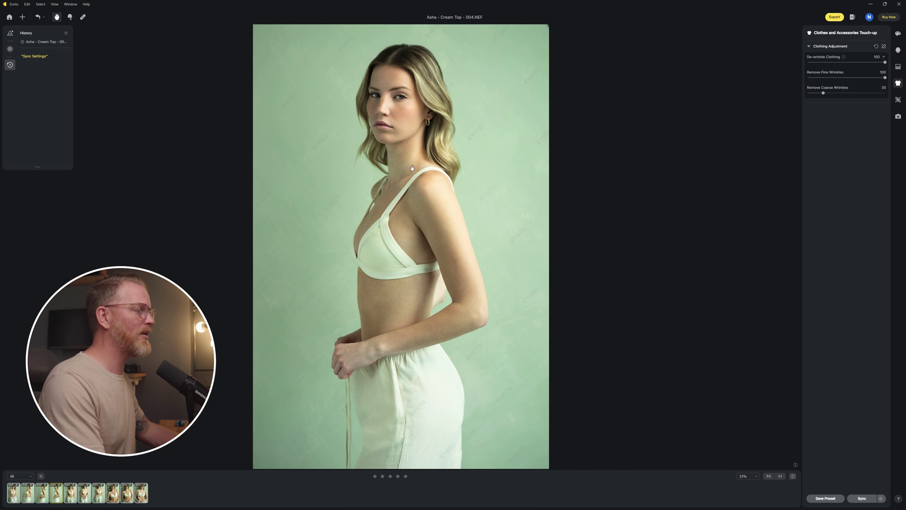
scroll(416, 218, "up", 3)
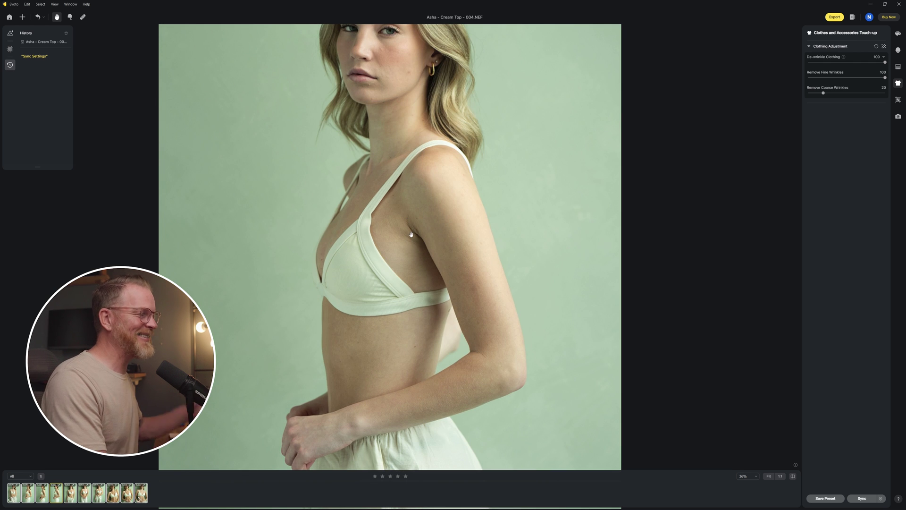
scroll(413, 208, "up", 5)
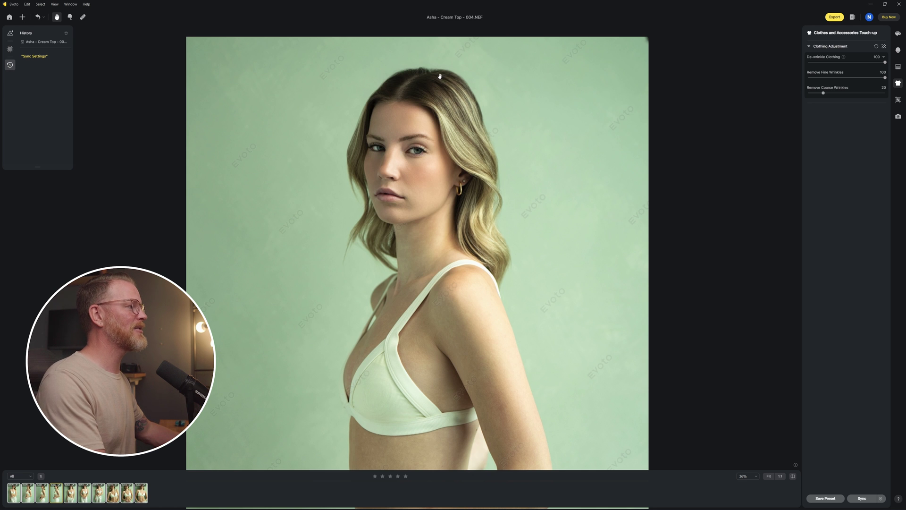
scroll(410, 210, "down", 3)
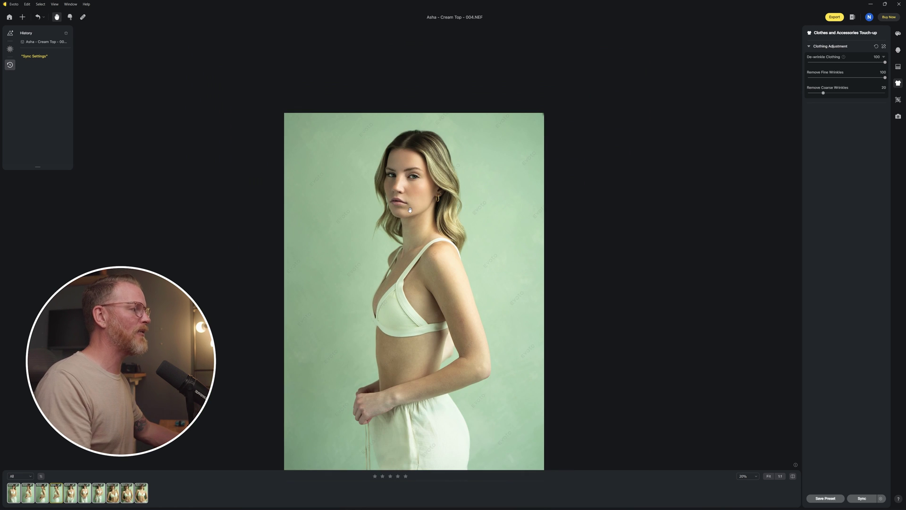
scroll(414, 216, "down", 2)
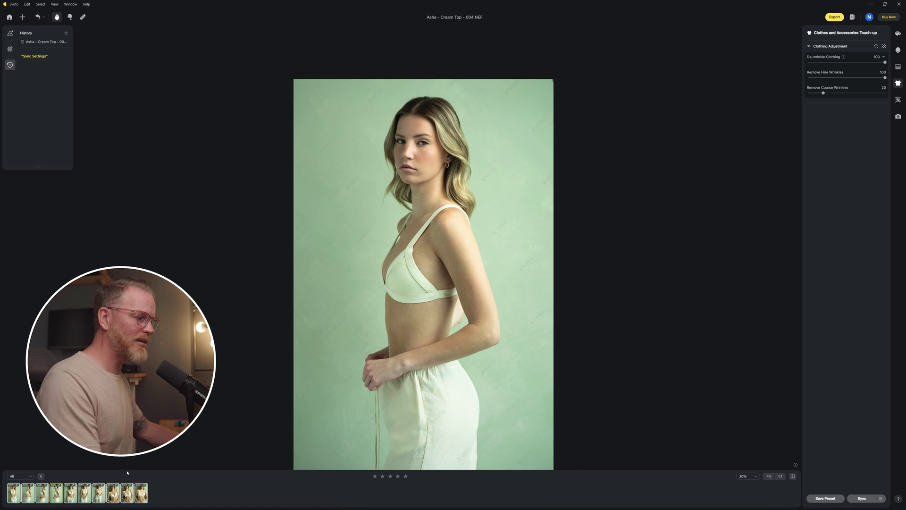
left_click(127, 492)
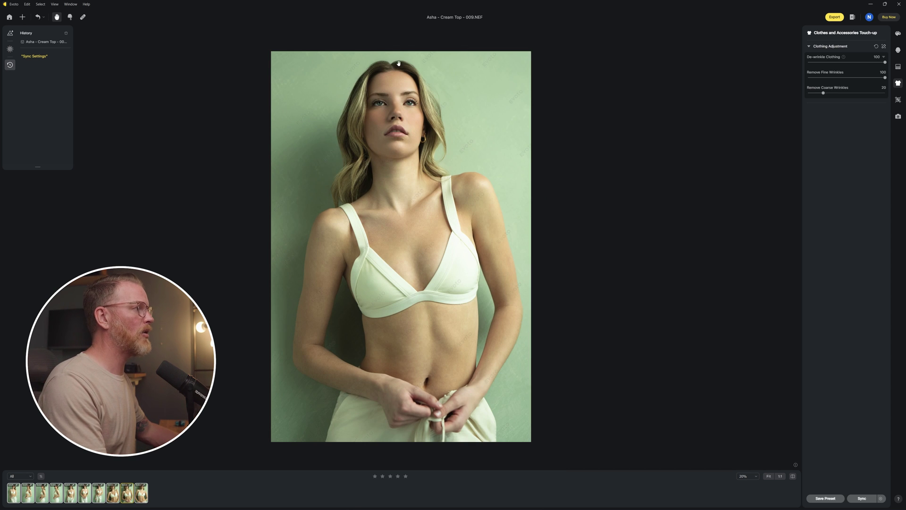
scroll(399, 62, "up", 3)
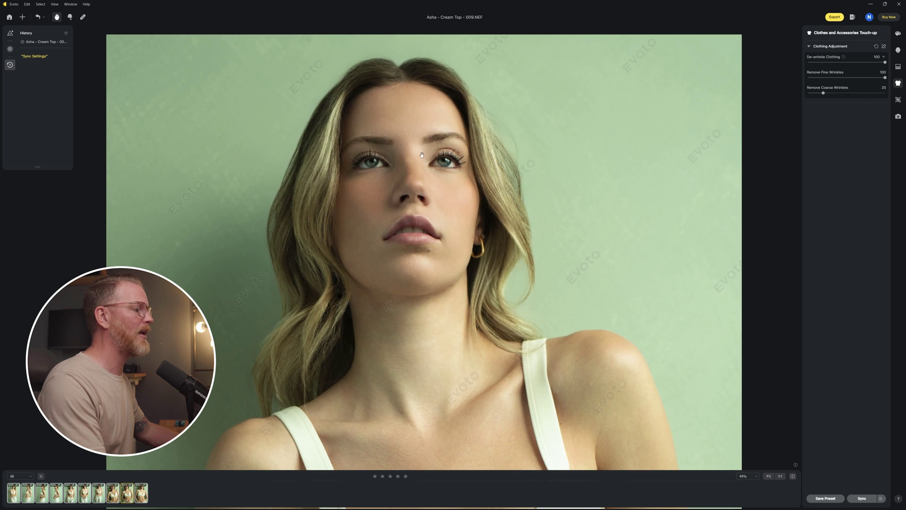
scroll(336, 417, "down", 3)
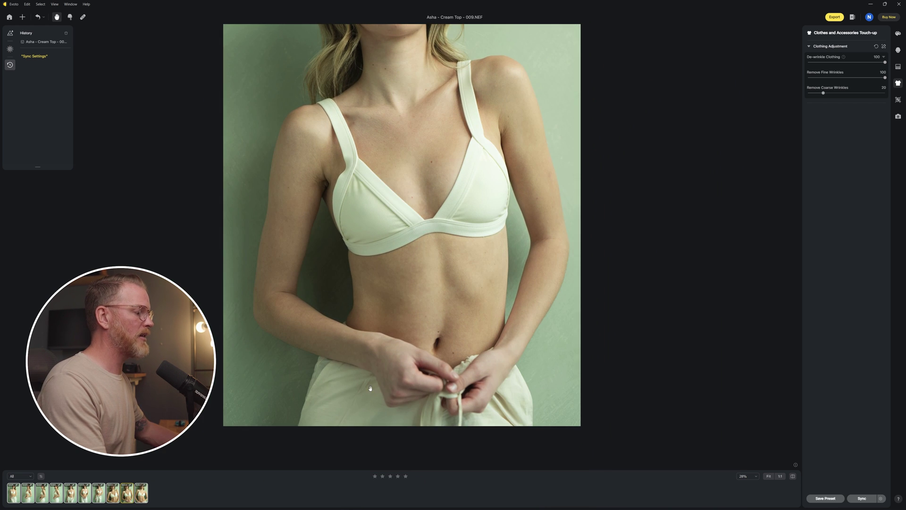
scroll(439, 310, "down", 3)
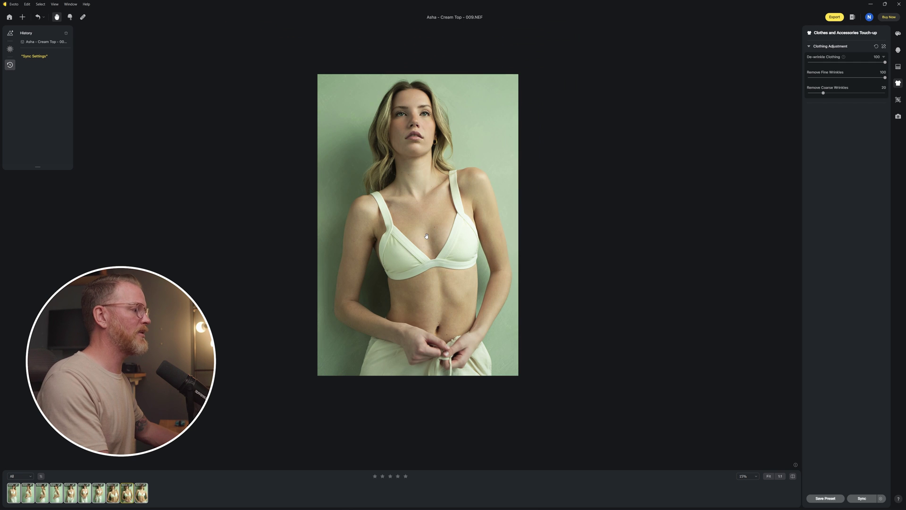
scroll(375, 244, "up", 3)
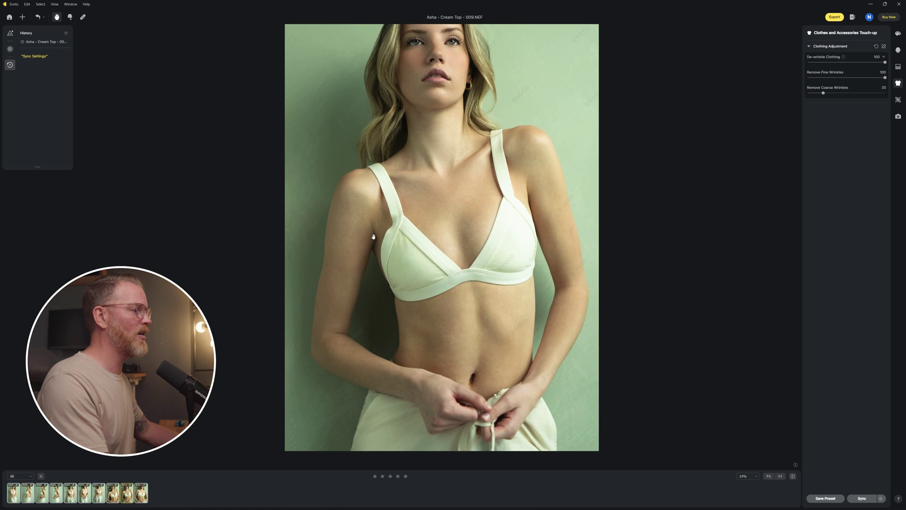
scroll(457, 222, "down", 3)
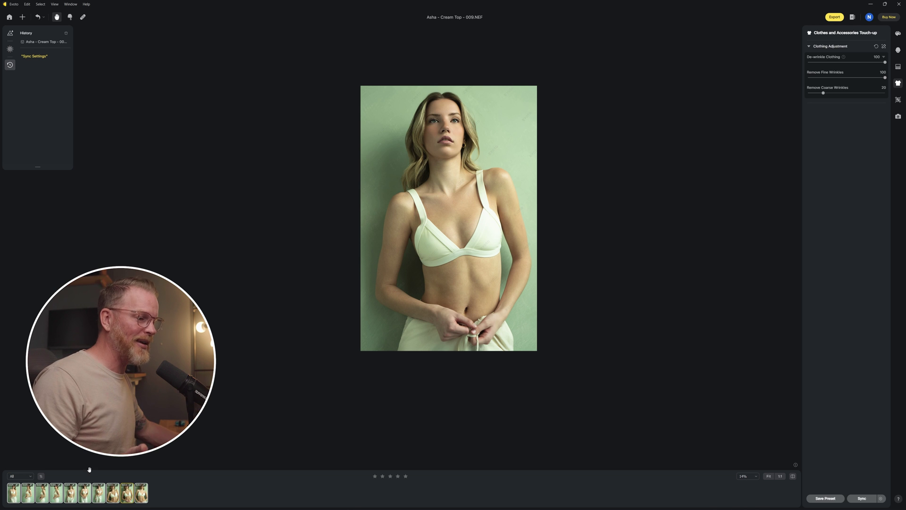
left_click(84, 494)
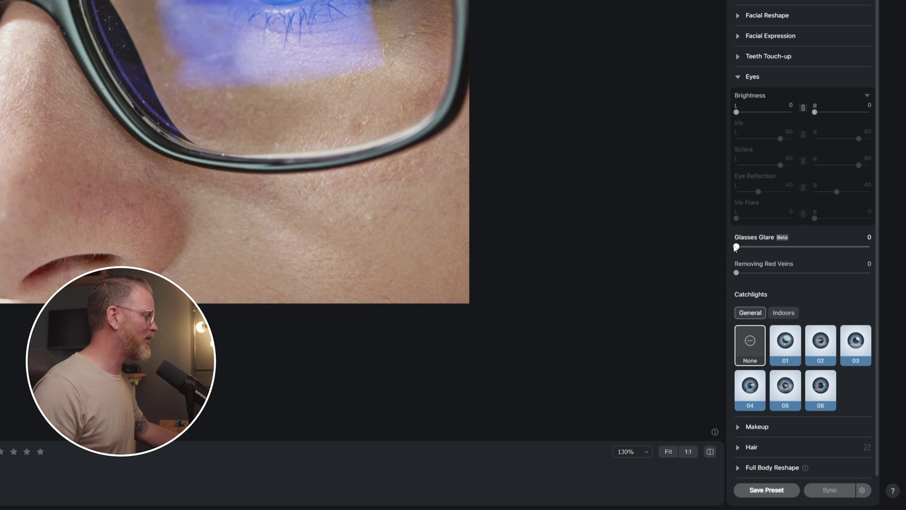
Set Glasses Glare to 100 and compare against the original glare-covered lenses.
left_click_drag(746, 244, 896, 246)
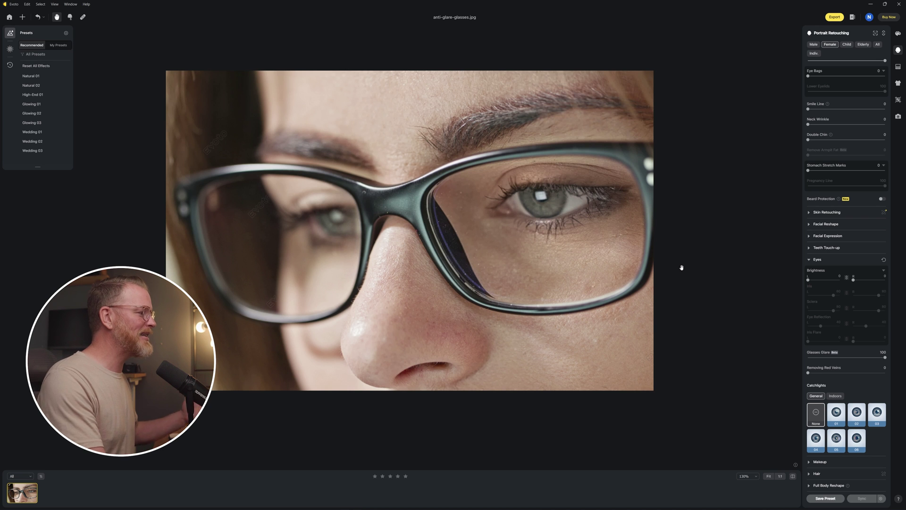
left_click(521, 241)
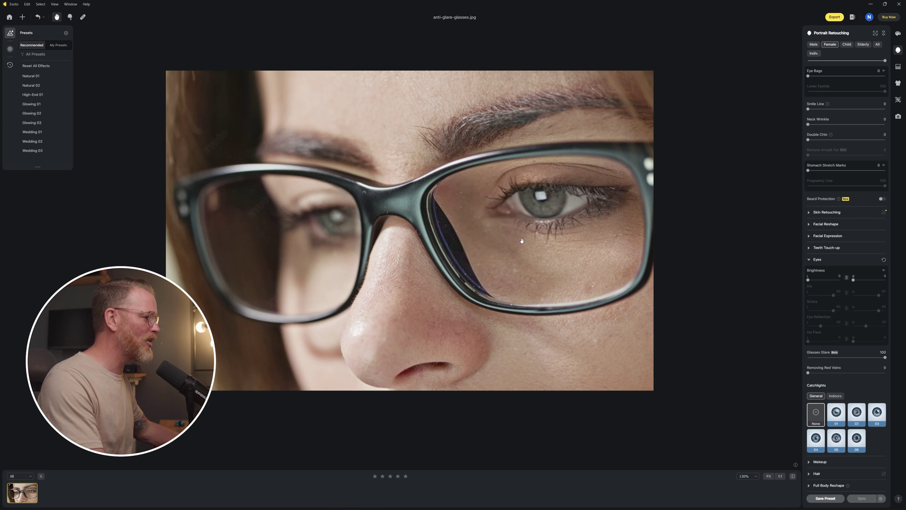
left_click(521, 241)
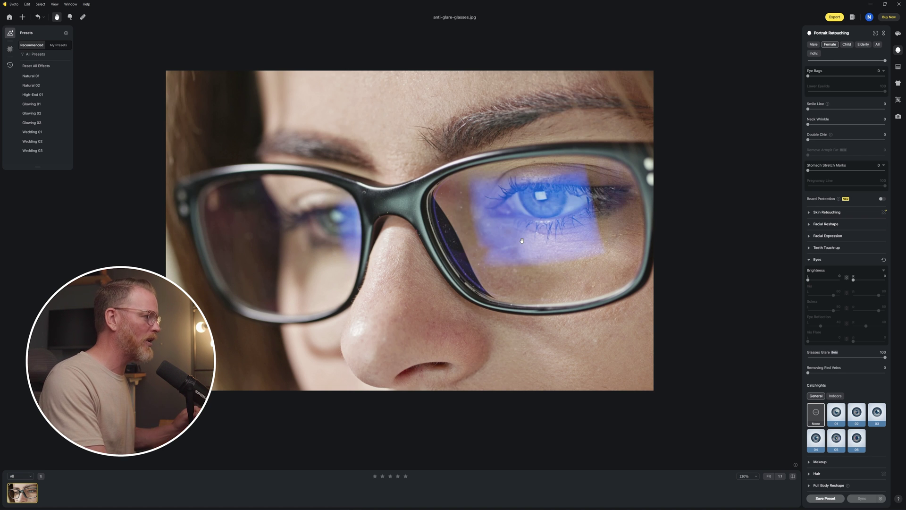